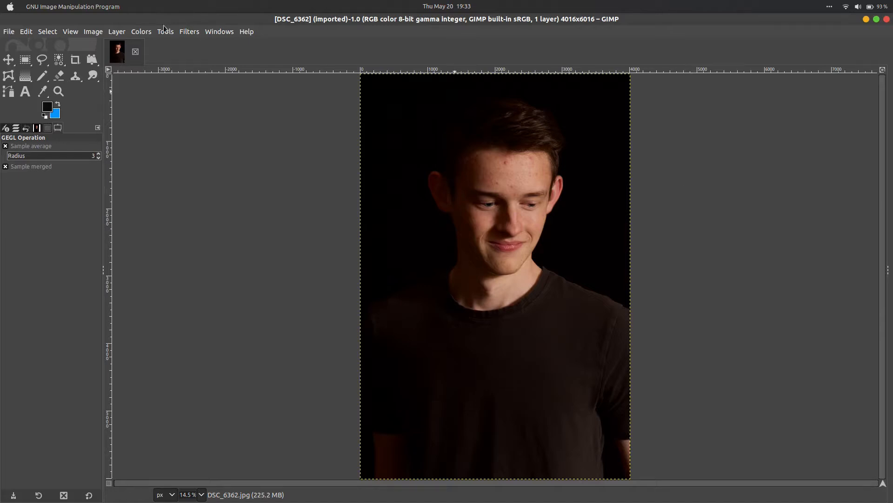
Use Color Balance on the midtones, setting Cyan–Red to -2.8 and Magenta–Green to -2.0, and fine-tune Yellow–Blue.
left_click(139, 33)
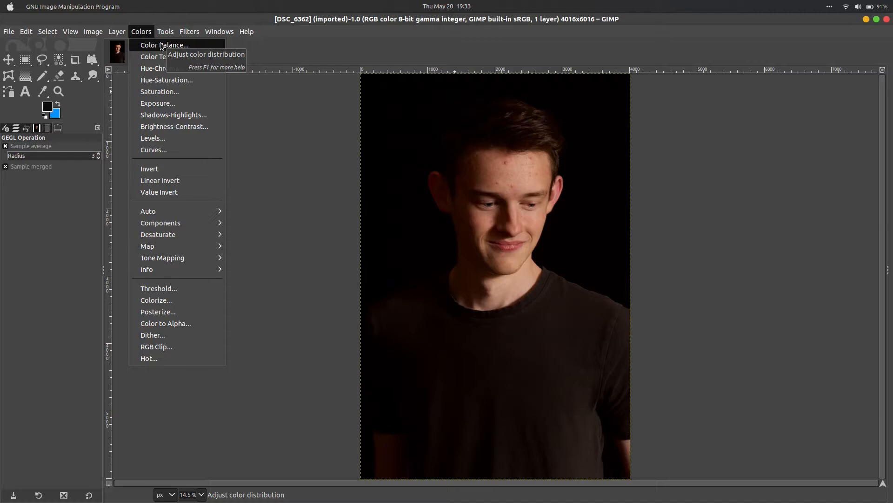
left_click(161, 46)
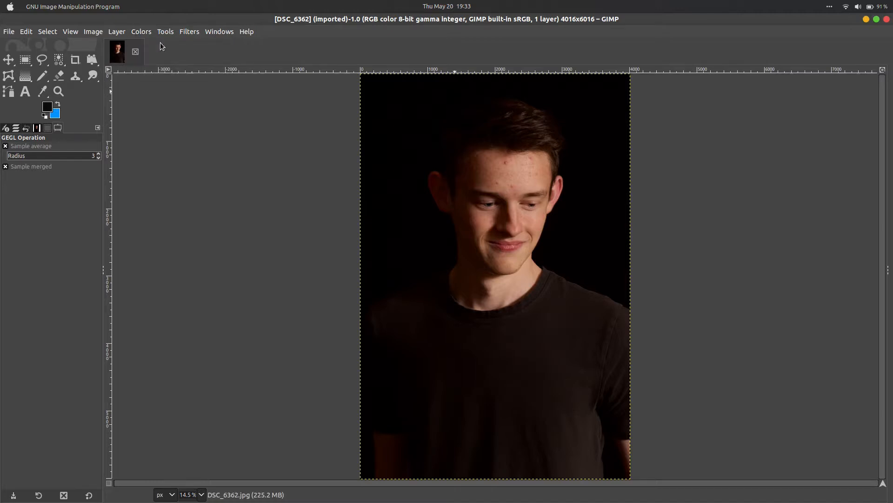
left_click_drag(547, 71, 208, 101)
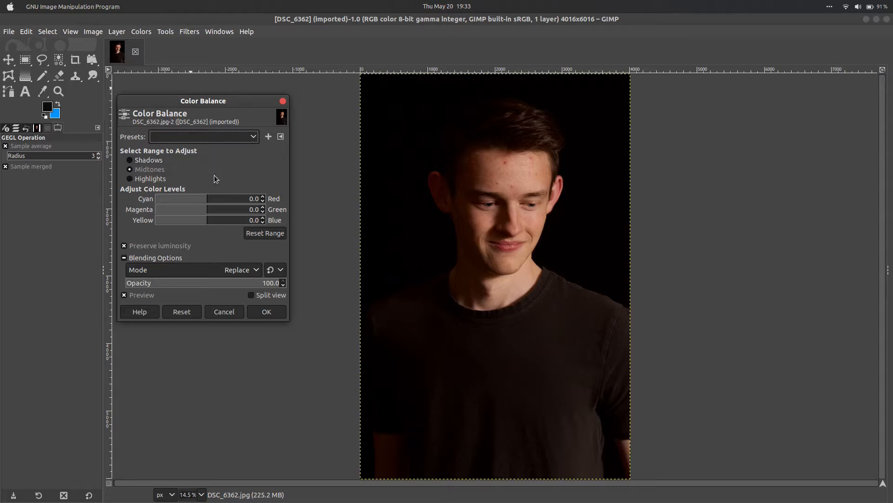
left_click(211, 200)
mouse_move(211, 201)
left_mouse_down()
mouse_move(202, 203)
mouse_move(219, 204)
left_mouse_up()
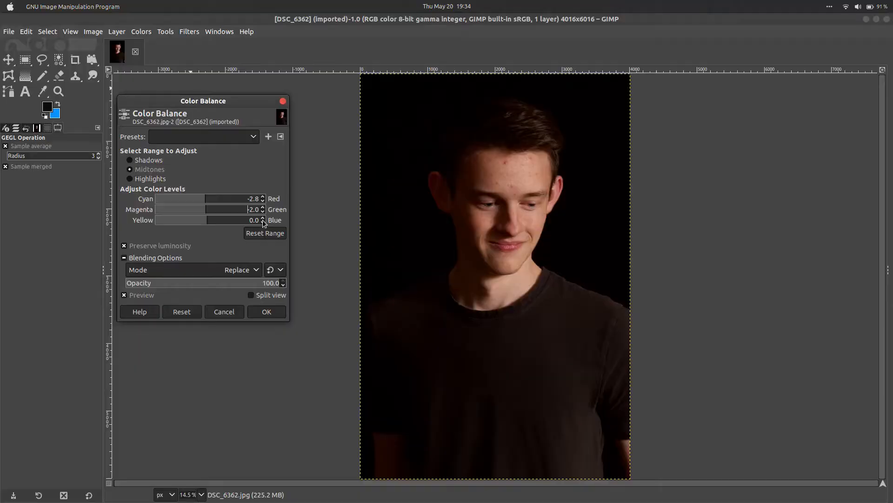
left_click(264, 218)
left_click(264, 218)
left_click(263, 218)
Fine-tune the Cyan–Red, Magenta–Green and Yellow–Blue balance of the highlights.
left_click(150, 179)
left_click_drag(204, 199, 205, 223)
left_click(263, 196)
left_click(263, 196)
left_click(263, 207)
left_click(263, 208)
left_click(264, 207)
Shift the shadows toward cyan, setting their Cyan–Red level to about -6.9.
left_click(208, 160)
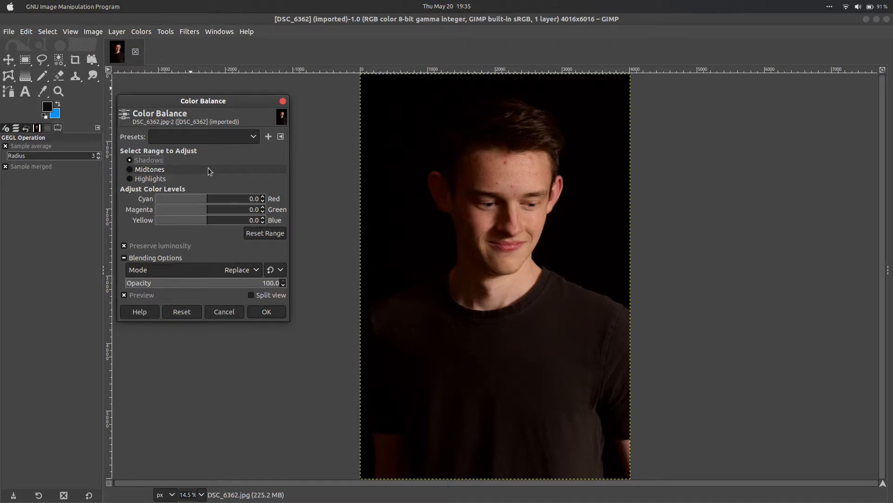
left_click(217, 200)
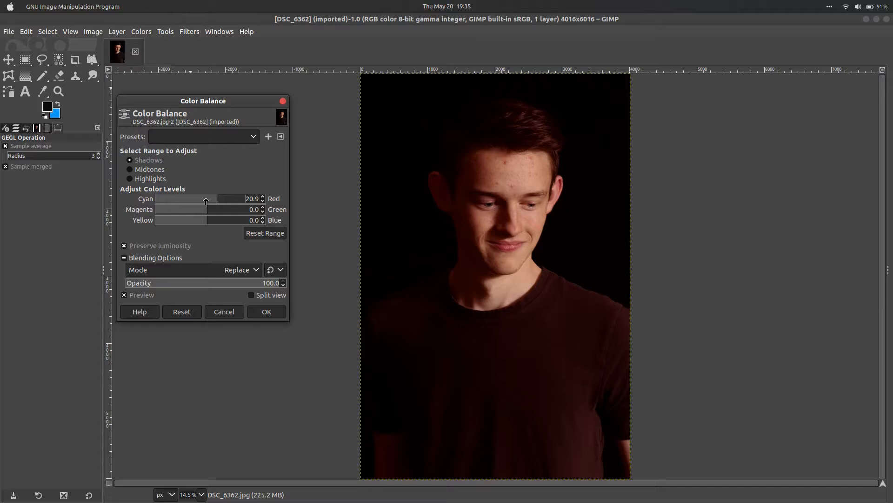
left_click(203, 199)
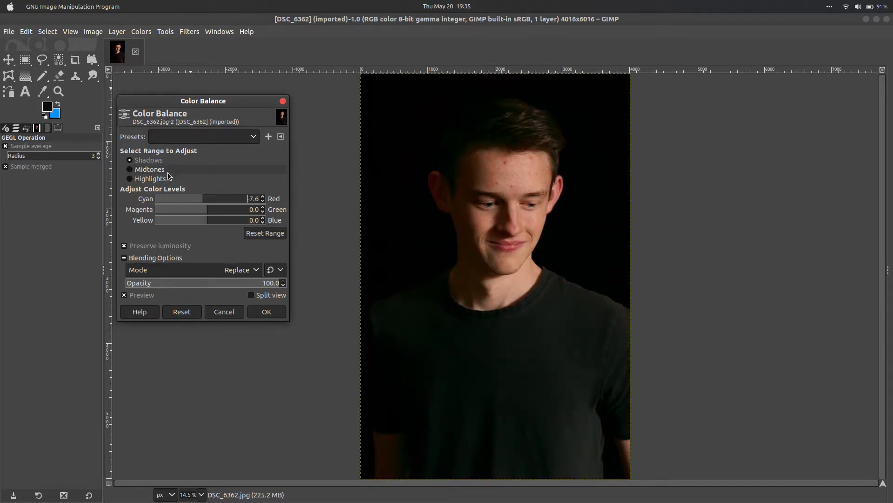
left_click(203, 202)
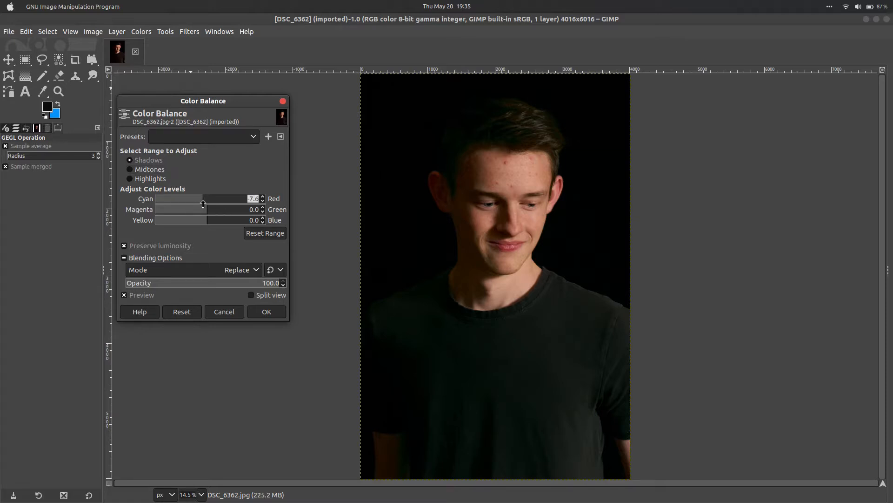
left_click_drag(203, 203, 204, 204)
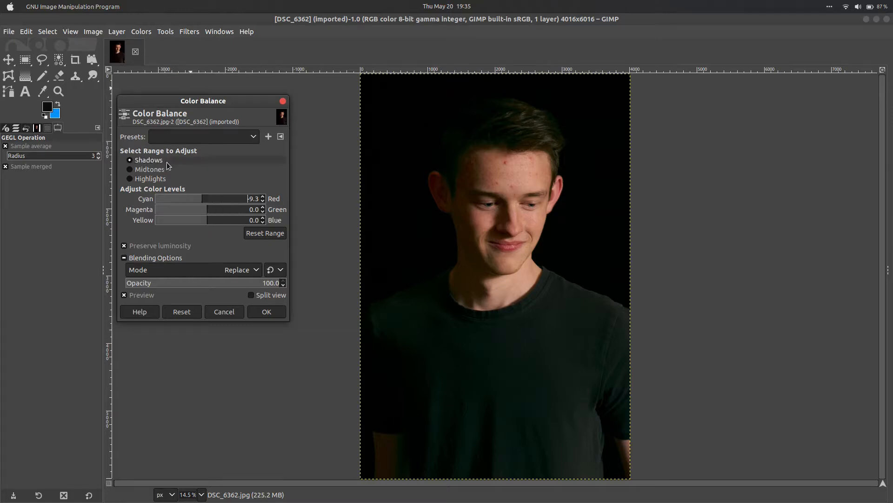
left_click(203, 199)
left_click(263, 201)
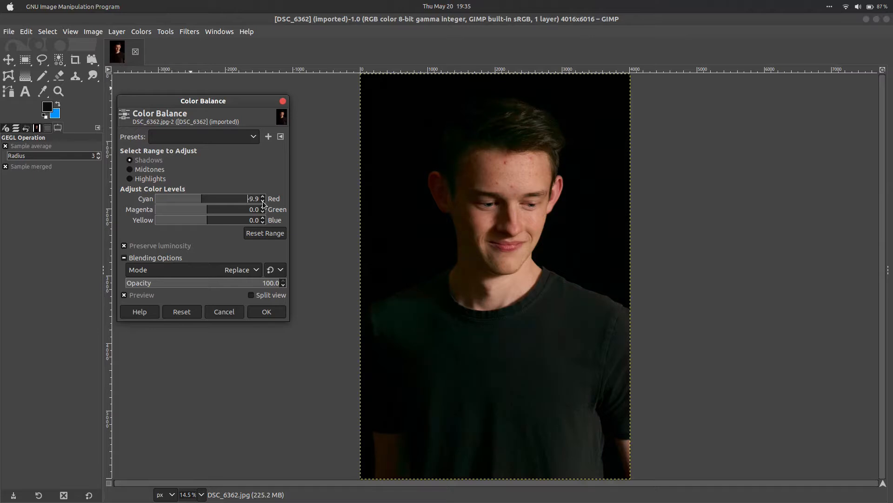
left_click(262, 197)
left_click(263, 201)
Set the shadows' Magenta–Green level to -1.8 and Yellow–Blue to 1.0, and apply the color balance.
left_click_drag(207, 211, 208, 223)
left_click(262, 207)
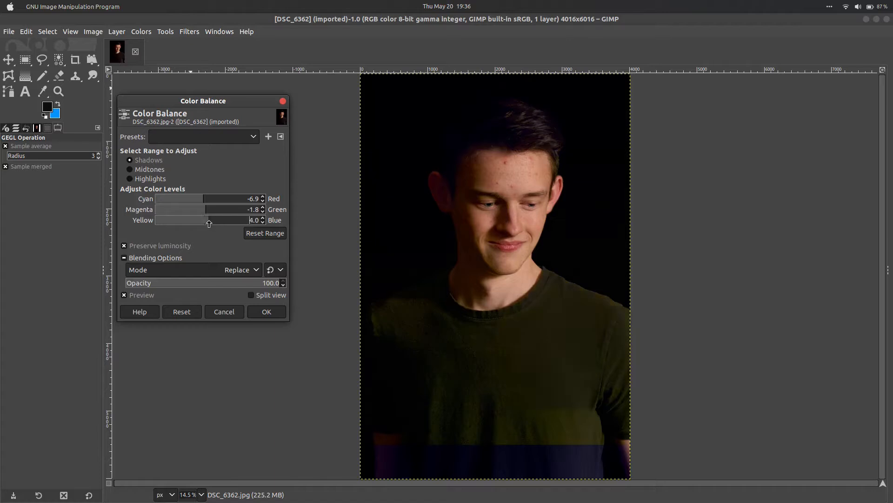
left_click(263, 224)
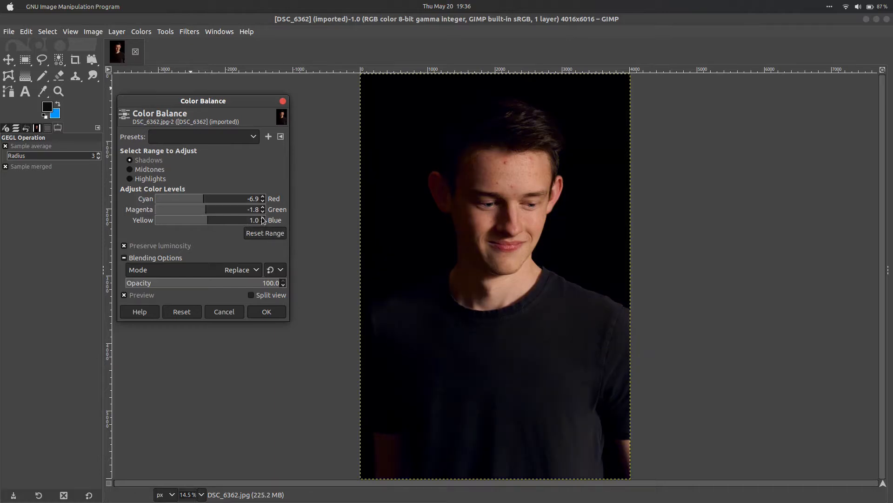
left_click(257, 313)
Apply a Color Temperature adjustment with the original temperature set to about 7481.
left_click(141, 31)
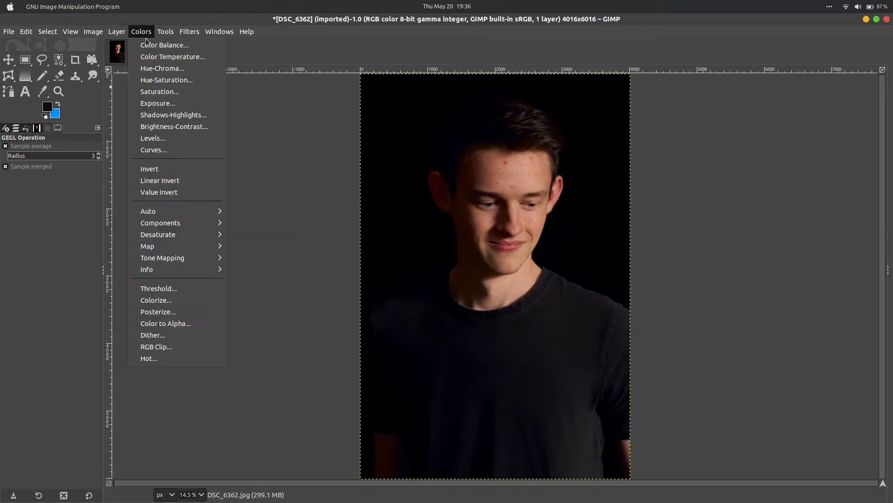
left_click(155, 56)
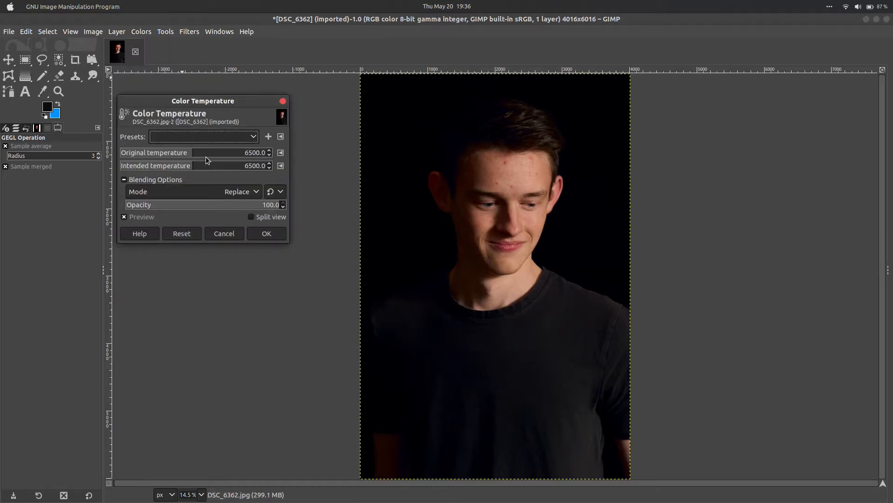
mouse_move(198, 154)
left_mouse_down()
mouse_move(229, 153)
mouse_move(206, 155)
left_mouse_up()
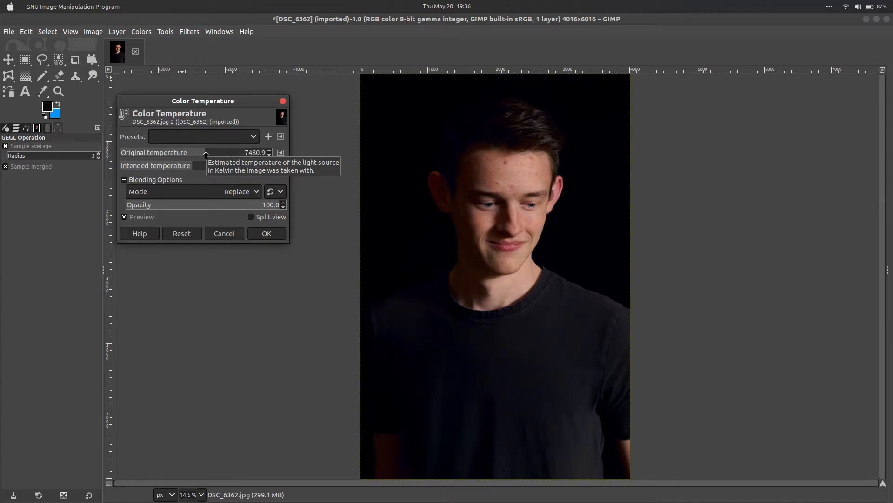
left_click(274, 237)
Slightly reduce the photo's chroma with a Hue-Chroma adjustment and apply it.
left_click(143, 31)
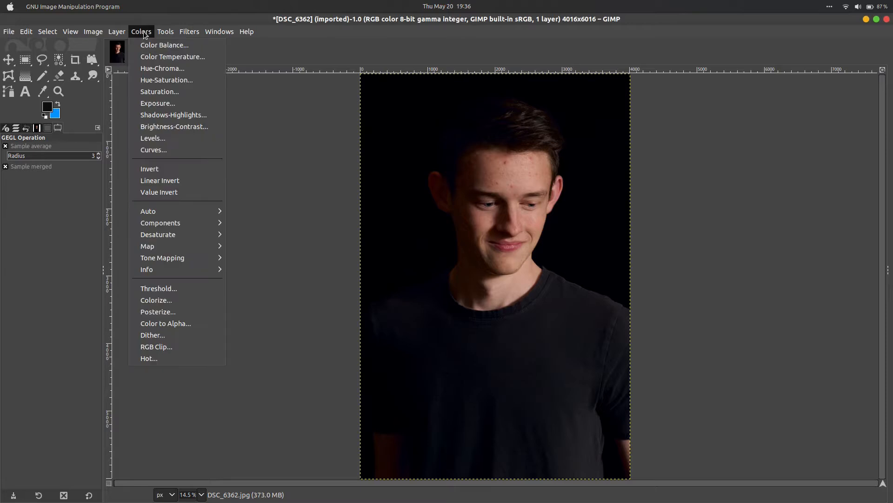
left_click(161, 68)
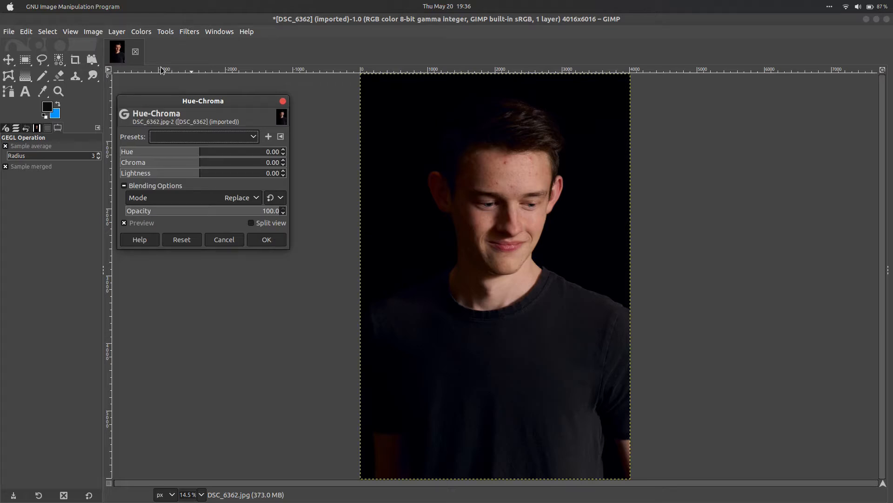
left_click(198, 162)
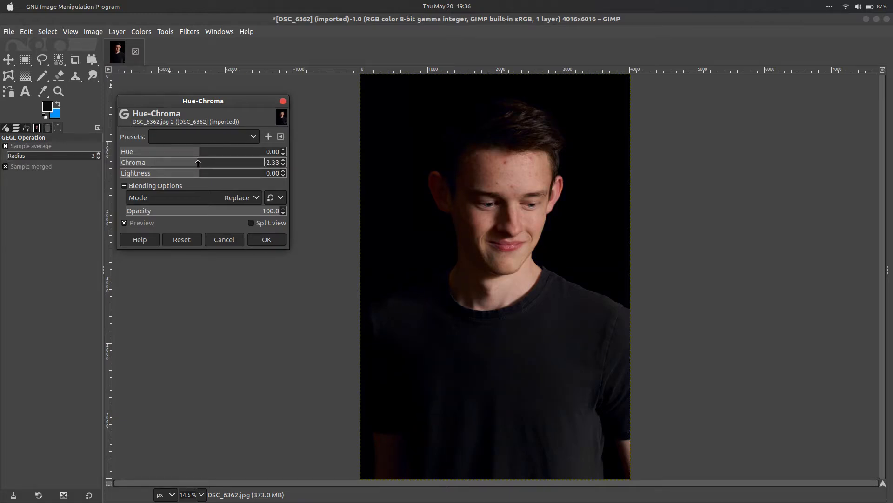
key("ctrl+a")
left_click(283, 164)
left_click(283, 163)
left_click(283, 161)
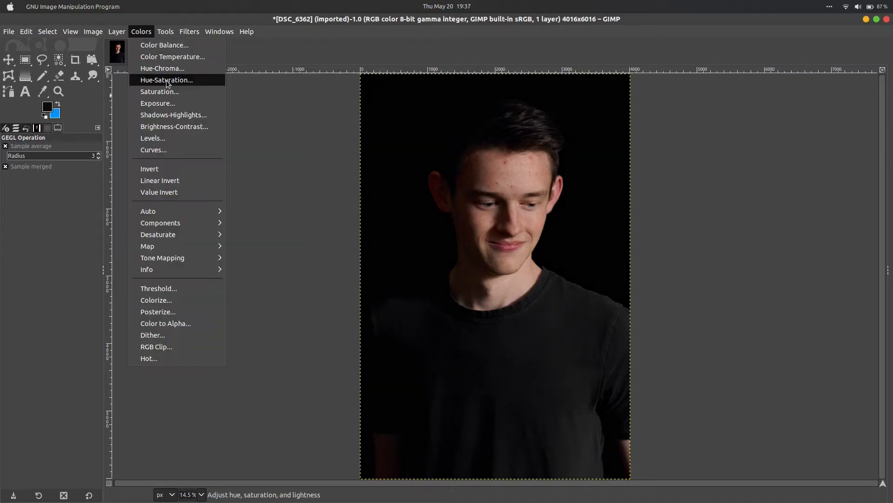
Start a Hue-Saturation adjustment and fully desaturate the green color range.
left_click(167, 80)
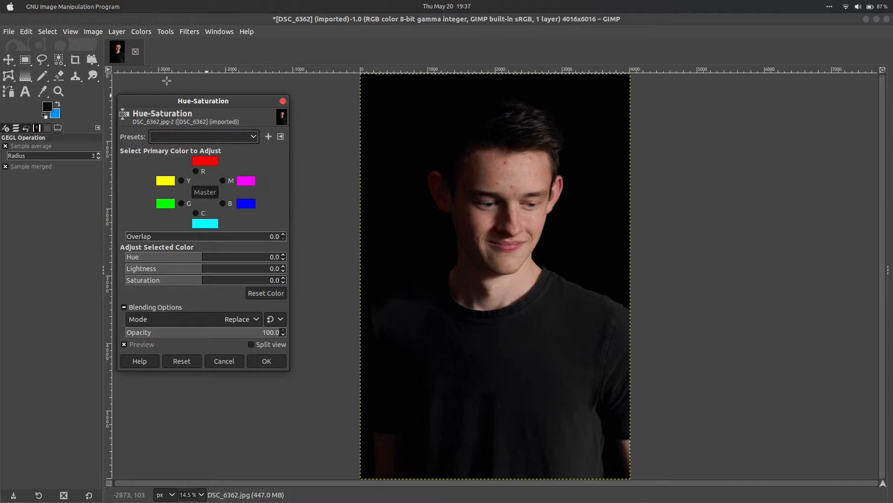
left_click(166, 81)
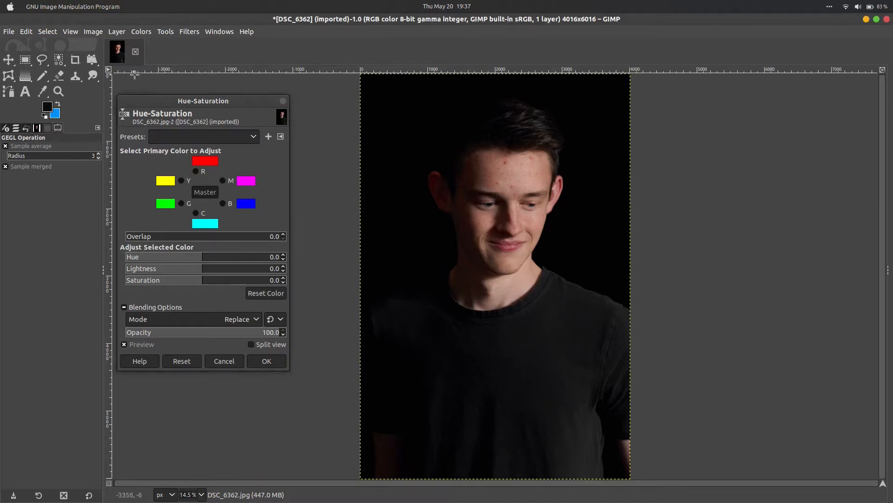
left_click(182, 204)
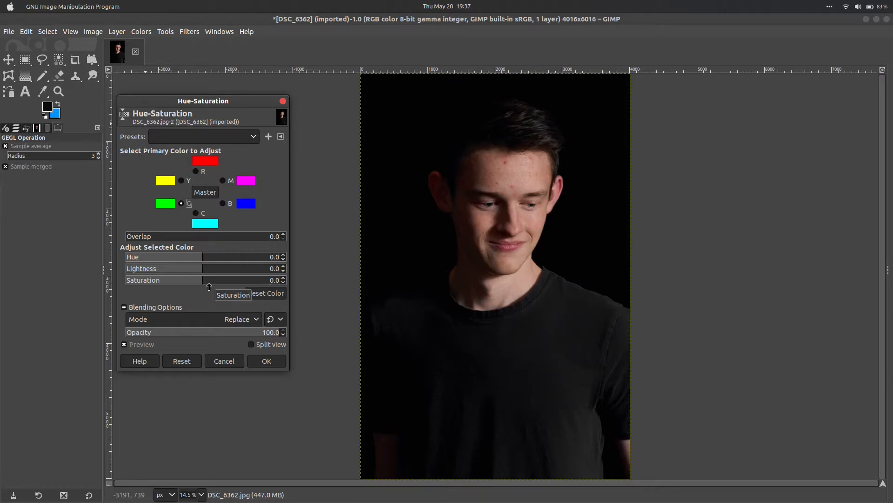
mouse_move(209, 269)
left_mouse_down()
mouse_move(354, 281)
mouse_move(94, 303)
mouse_move(0, 333)
mouse_move(836, 396)
mouse_move(503, 375)
mouse_move(204, 281)
left_mouse_up()
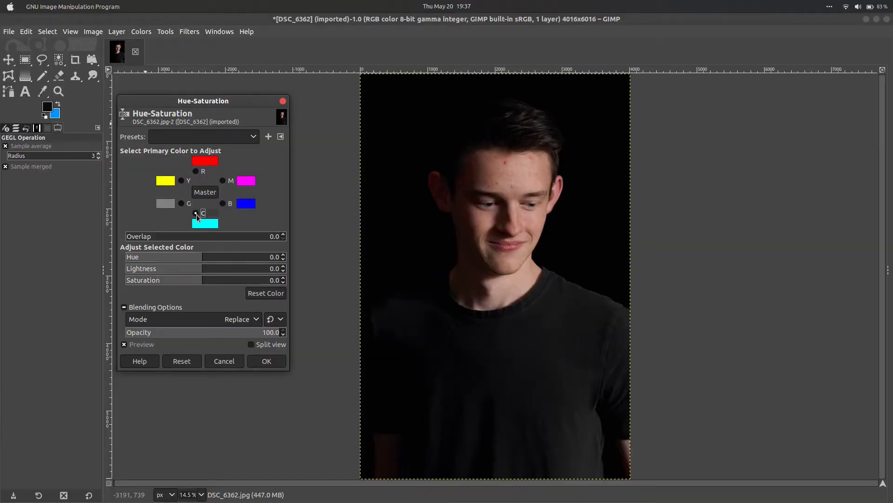
Strongly lower the saturation of the cyan range and set its lightness to about -1.2.
left_click(196, 213)
mouse_move(215, 269)
left_mouse_down()
mouse_move(284, 270)
mouse_move(315, 283)
mouse_move(122, 270)
mouse_move(202, 275)
left_mouse_up()
left_click_drag(189, 281, 123, 281)
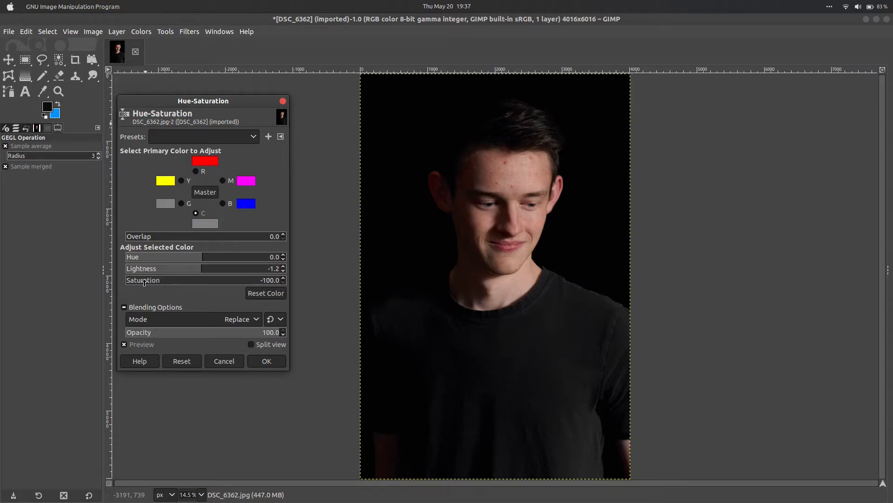
mouse_move(144, 283)
left_mouse_down()
mouse_move(172, 283)
mouse_move(146, 283)
left_mouse_up()
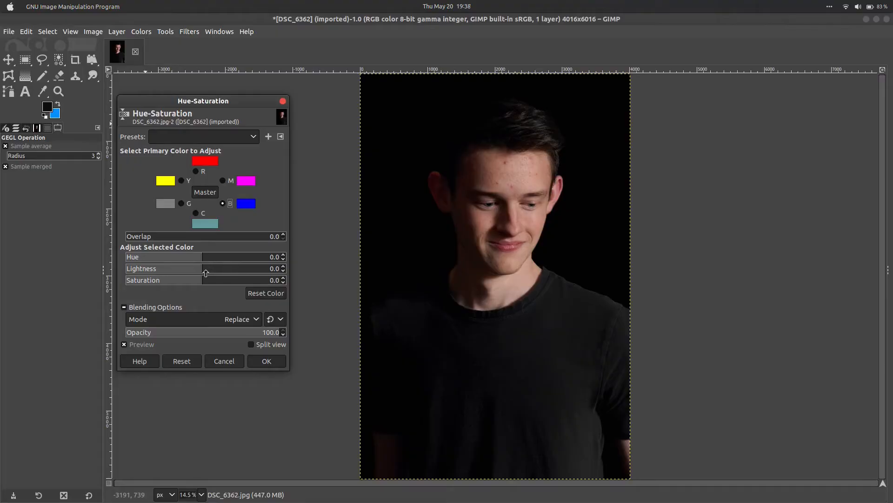
Preview the blue range at lightness 100, then bring its lightness back to about -0.6.
left_click_drag(208, 270, 369, 271)
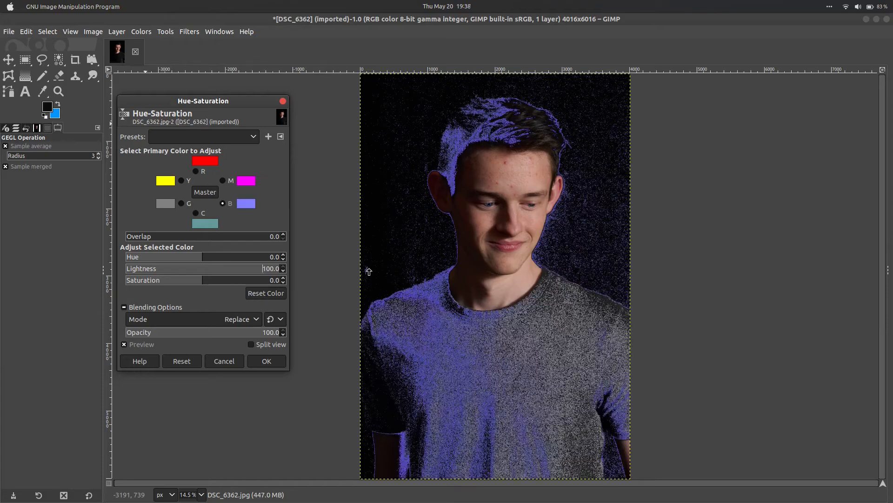
left_click_drag(318, 268, 374, 290)
left_click_drag(361, 276, 202, 276)
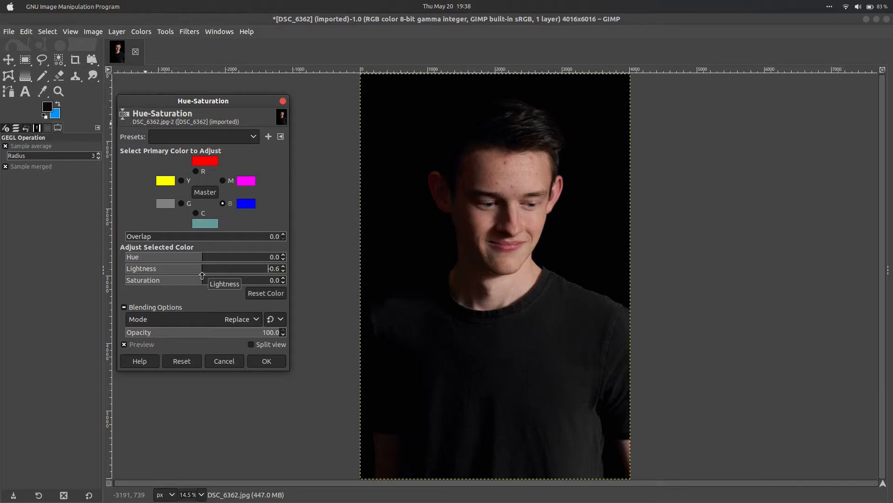
Outline the man's face with a closed polygonal Free Select selection from forehead to chin.
left_click(50, 29)
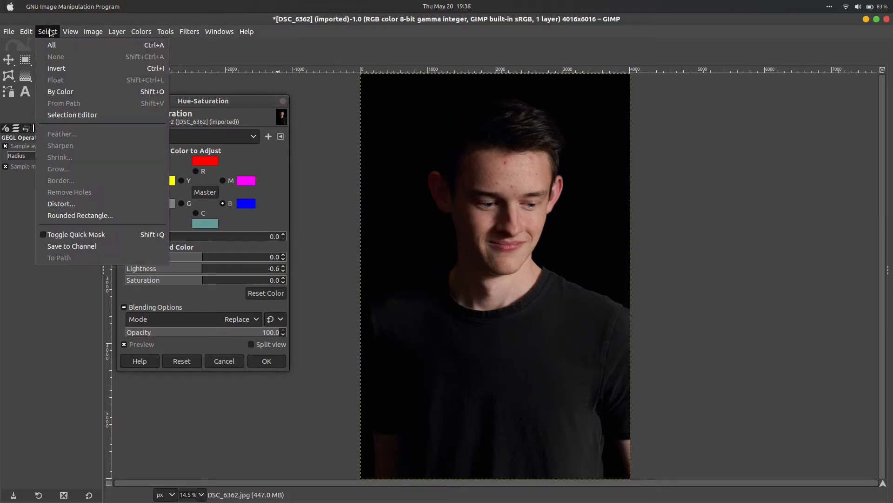
left_click(49, 30)
left_click(42, 59)
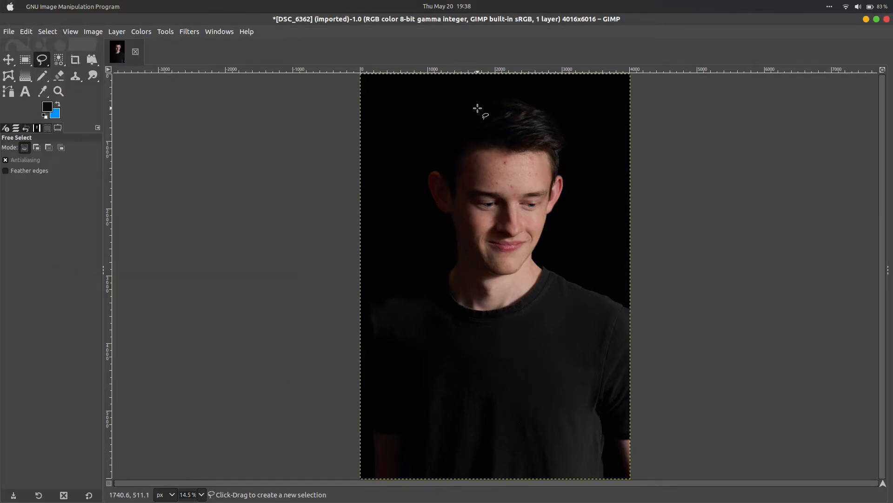
left_click(525, 155)
left_click(462, 176)
left_click(457, 225)
left_click(518, 278)
left_click(568, 197)
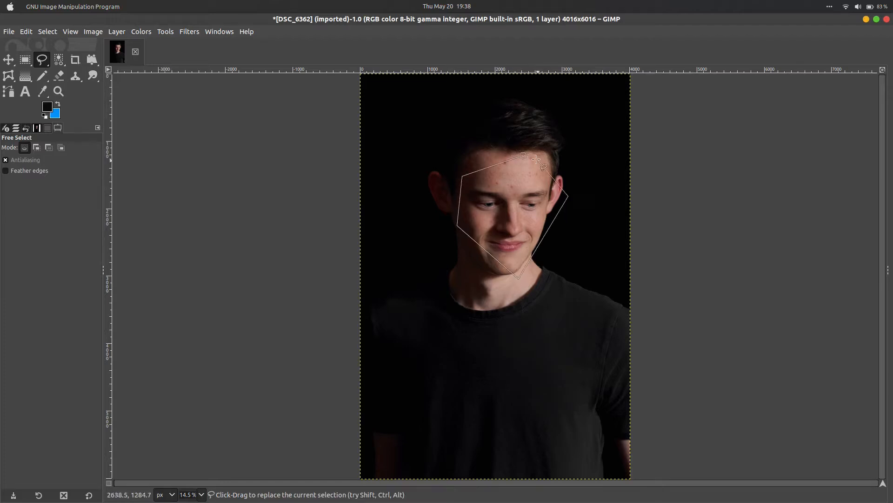
left_click(524, 155)
key("Return")
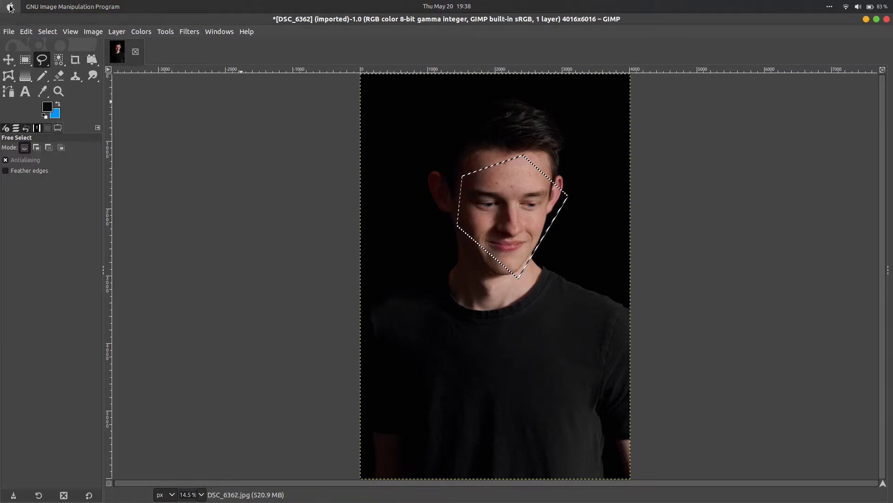
Invert the selection so that everything except the outlined face area is selected.
left_click(47, 31)
left_click(56, 55)
key("ctrl+z")
Start a Hue-Saturation adjustment on the selected area and lower the blue range's saturation to about -72.3.
left_click(143, 31)
left_click(164, 79)
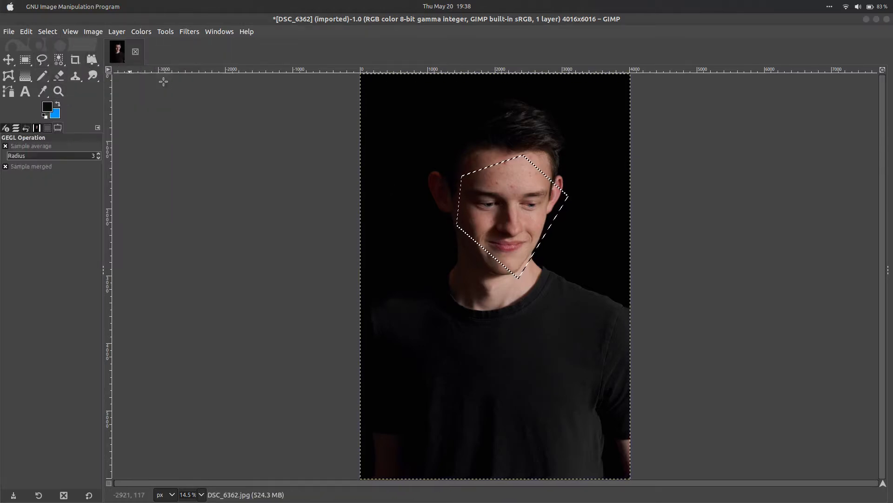
left_click_drag(200, 270, 827, 243)
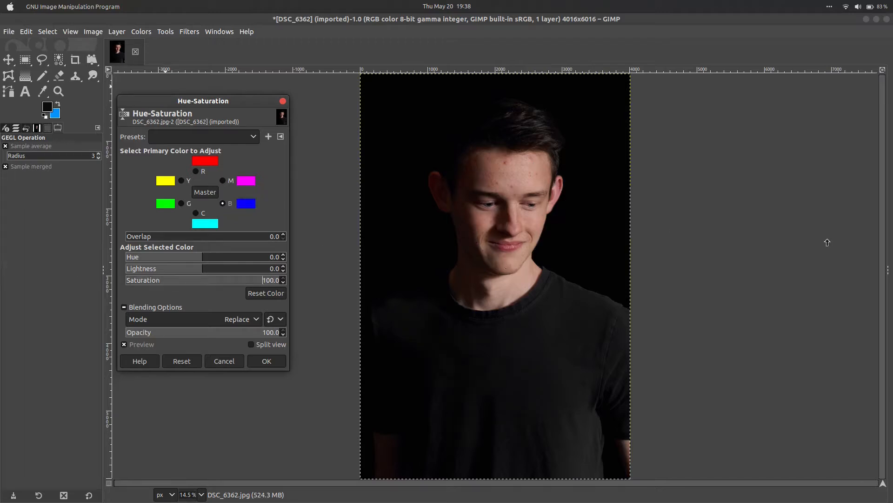
left_click_drag(361, 277, 159, 281)
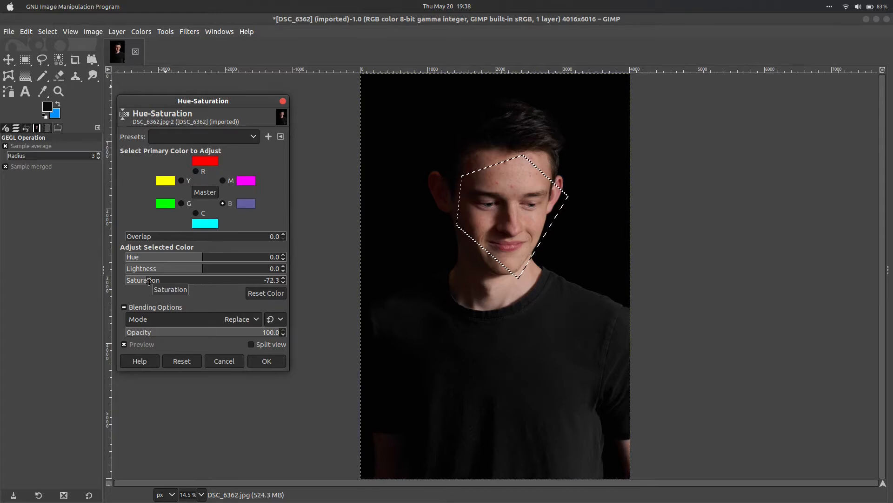
Preview the magenta range by raising its lightness, and strongly reduce the saturation of the magenta and yellow ranges.
left_click(222, 180)
left_click(203, 268)
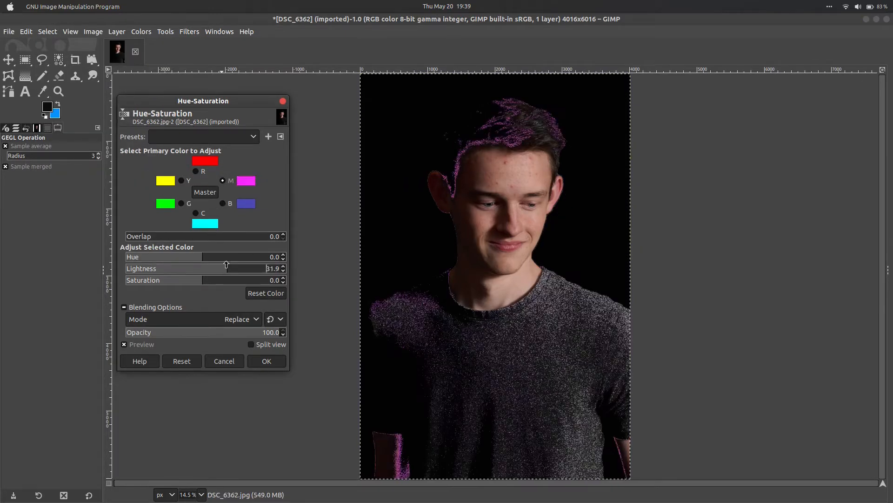
left_click_drag(194, 277, 139, 280)
left_click(181, 180)
Lower the red range's lightness to about -4.2 and its saturation to about -4.4.
left_click(196, 172)
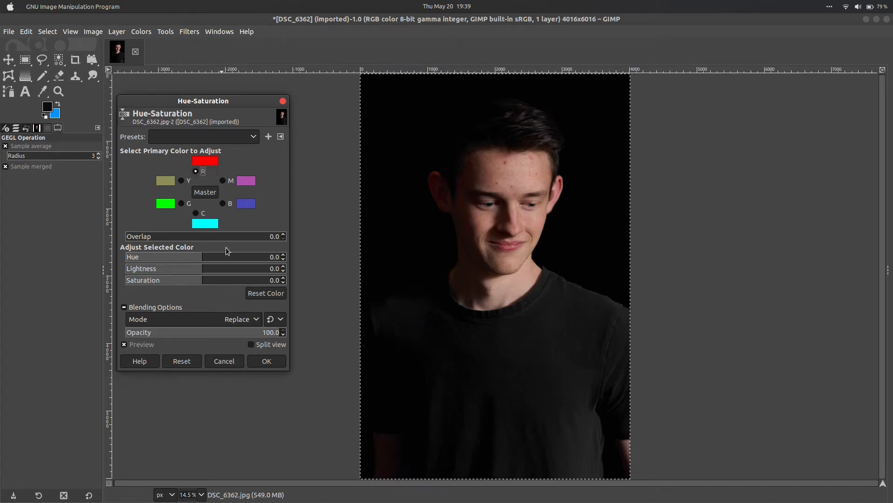
left_click_drag(204, 268, 452, 272)
left_click(453, 272)
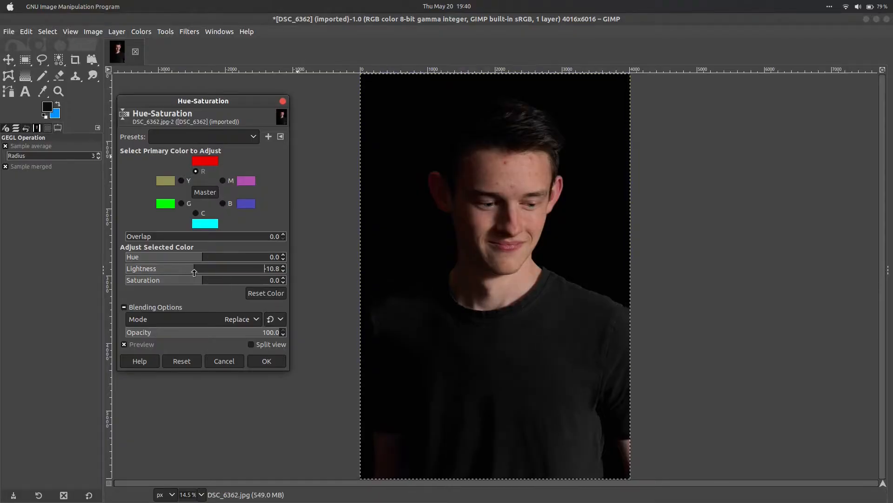
left_click(198, 272)
left_click_drag(191, 283, 257, 285)
left_click(283, 278)
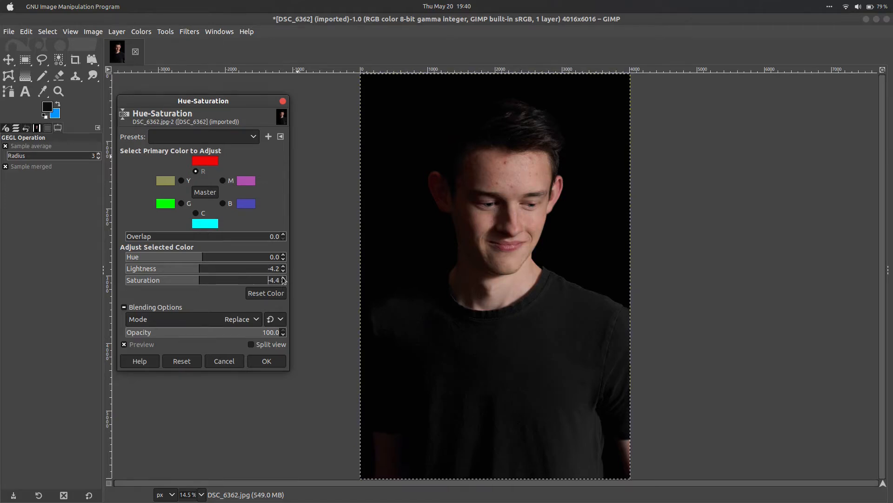
Test strong negative hue shifts on the red range, settle its hue at about -1.8, and apply the Hue-Saturation adjustment.
left_click_drag(182, 254, 1, 206)
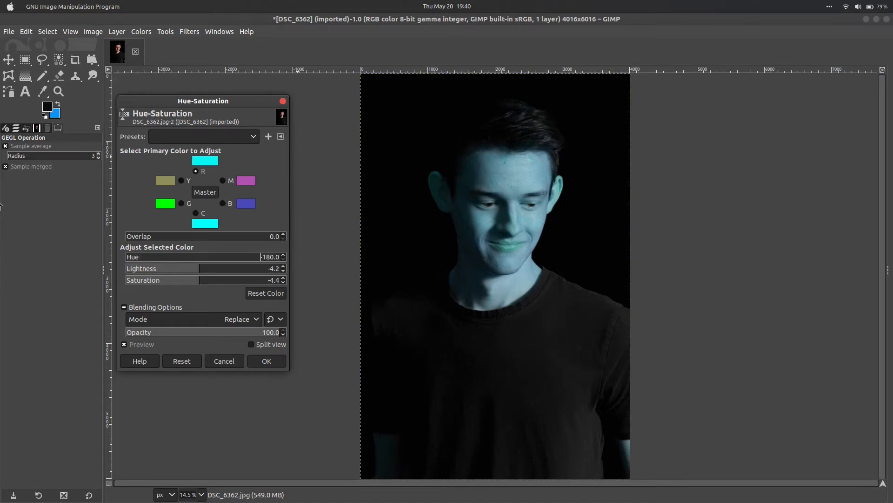
left_click(157, 258)
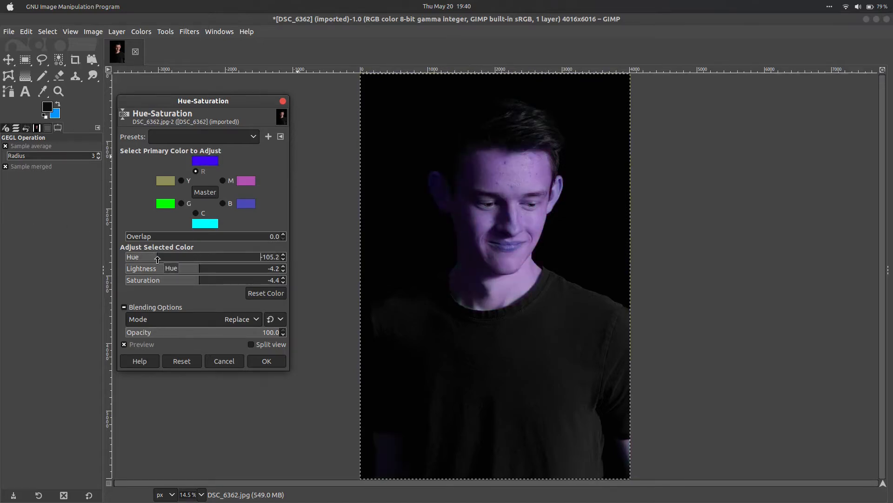
left_click(194, 260)
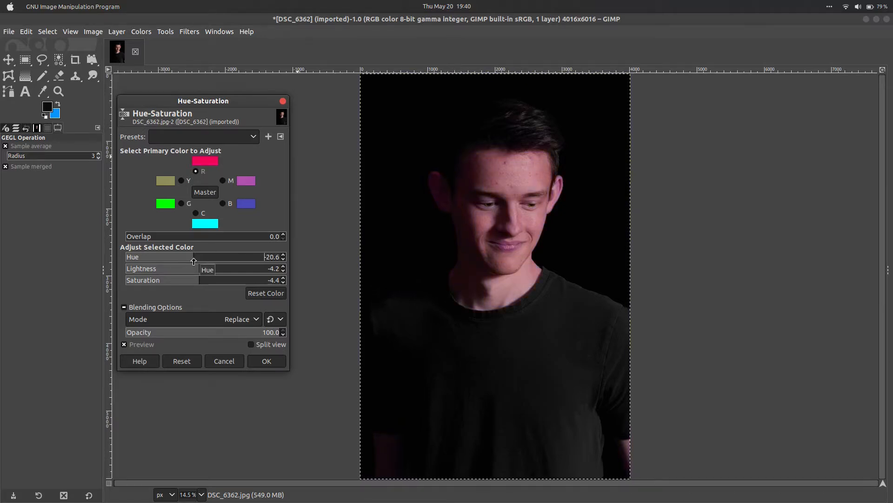
left_click_drag(193, 261, 200, 261)
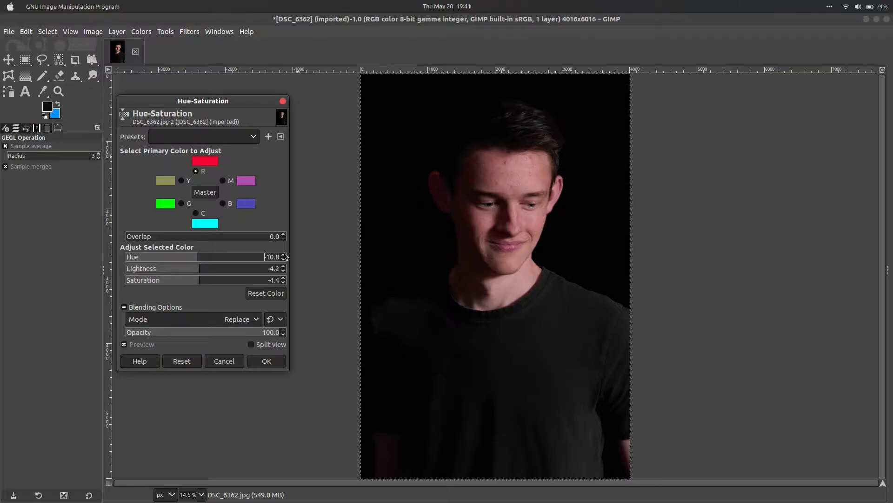
left_click(283, 255)
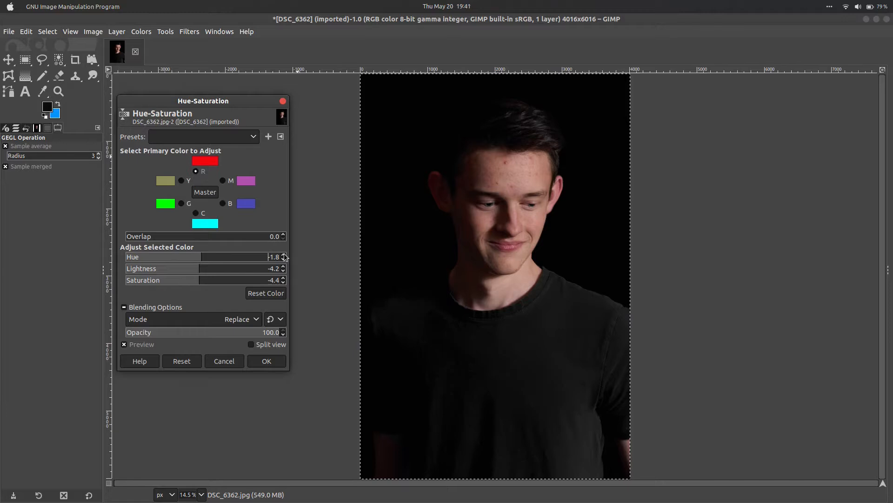
left_click(272, 360)
Apply the Saturation adjustment to the selected area at a scale of 1.000.
left_click(142, 33)
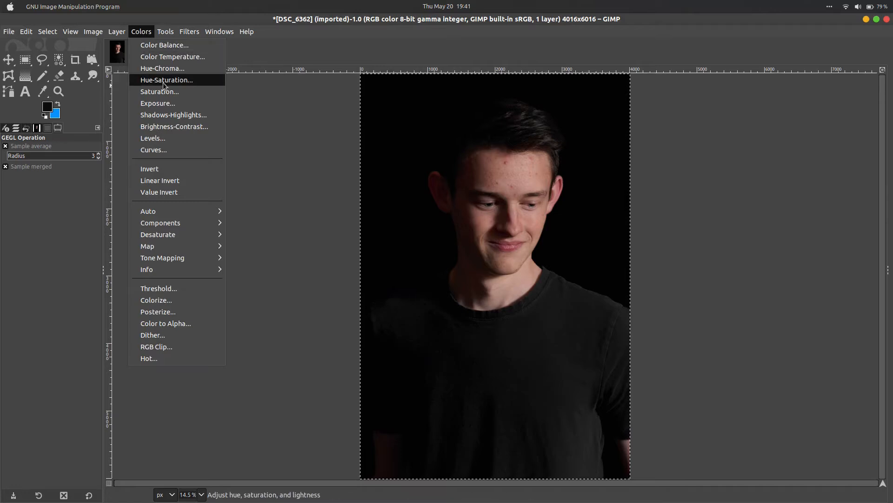
left_click(178, 91)
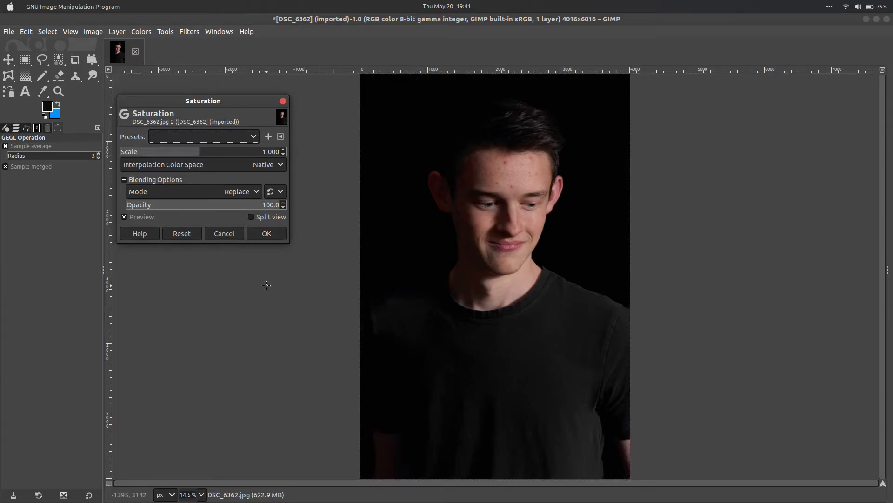
left_click(266, 233)
Start an Exposure adjustment on the selected area with black level about -0.003 and exposure about 0.021.
left_click(141, 31)
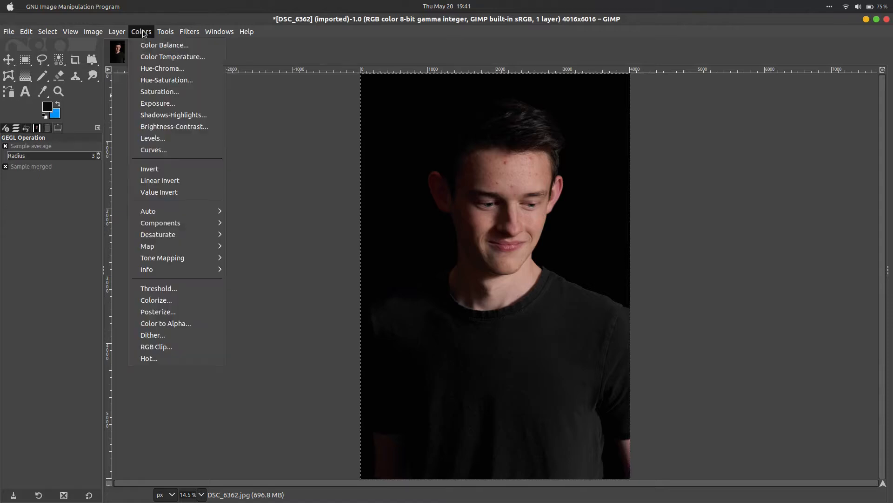
left_click(157, 103)
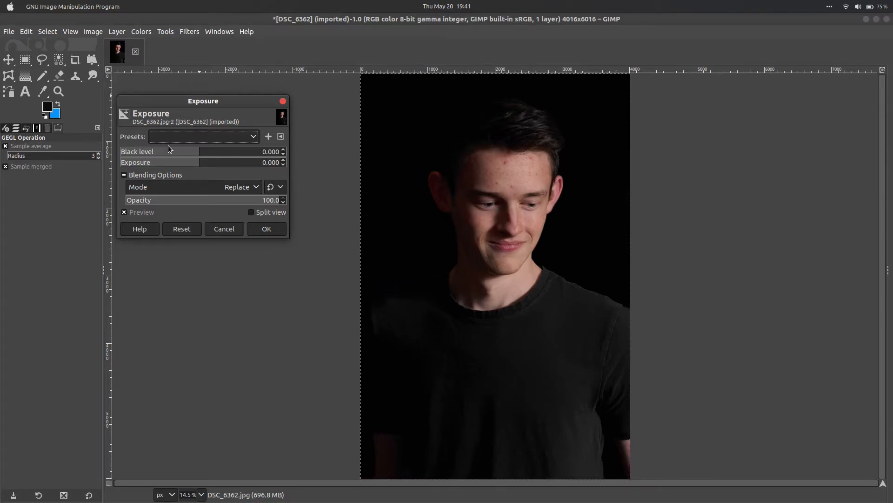
mouse_move(194, 157)
left_mouse_down()
mouse_move(213, 156)
mouse_move(146, 156)
mouse_move(201, 164)
left_mouse_up()
left_click(283, 149)
left_click(284, 164)
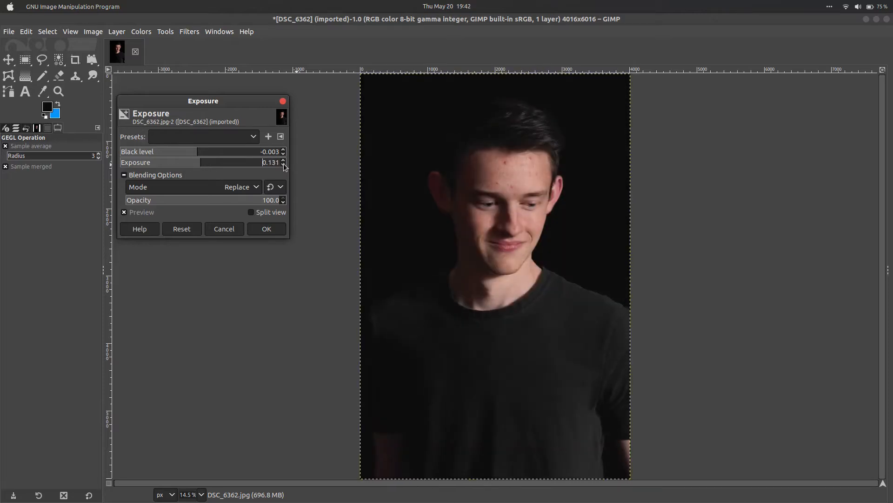
left_click(284, 164)
left_click(284, 160)
left_click(284, 160)
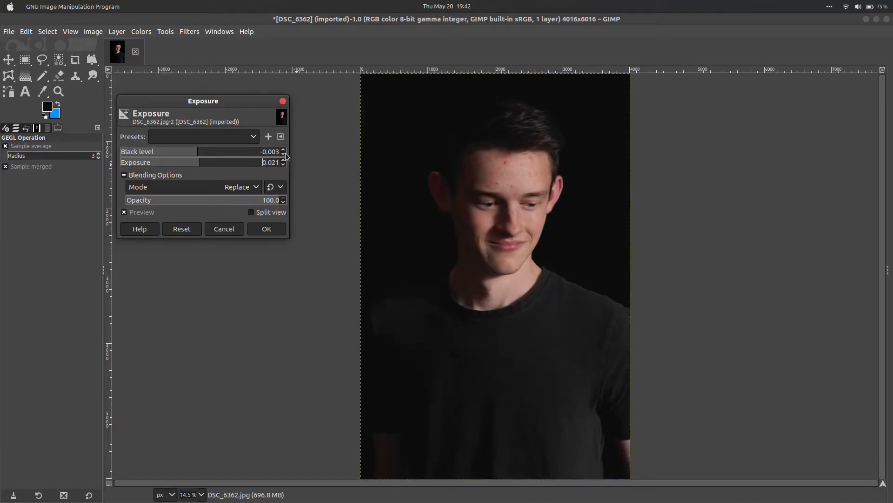
Fine-tune the black level to about -0.002 and the exposure to about -0.009, and apply the Exposure adjustment.
left_click(284, 153)
left_click(283, 149)
left_click(283, 150)
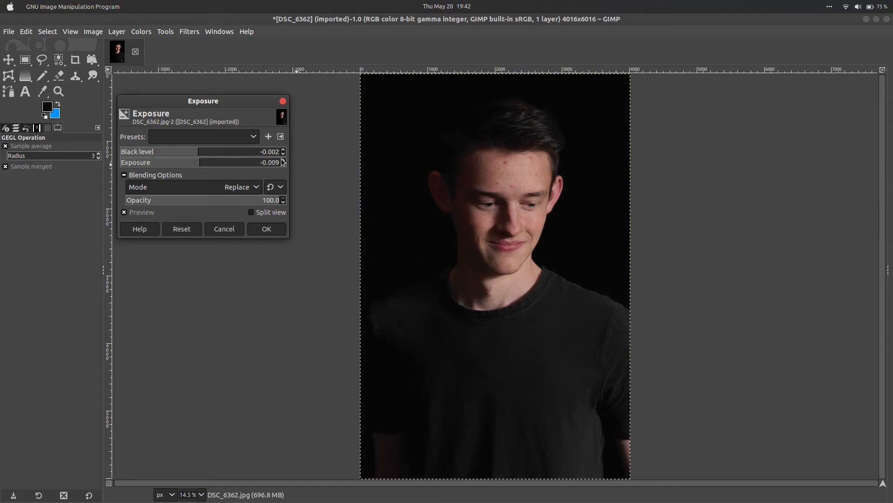
left_click(284, 160)
left_click(284, 154)
left_click(274, 227)
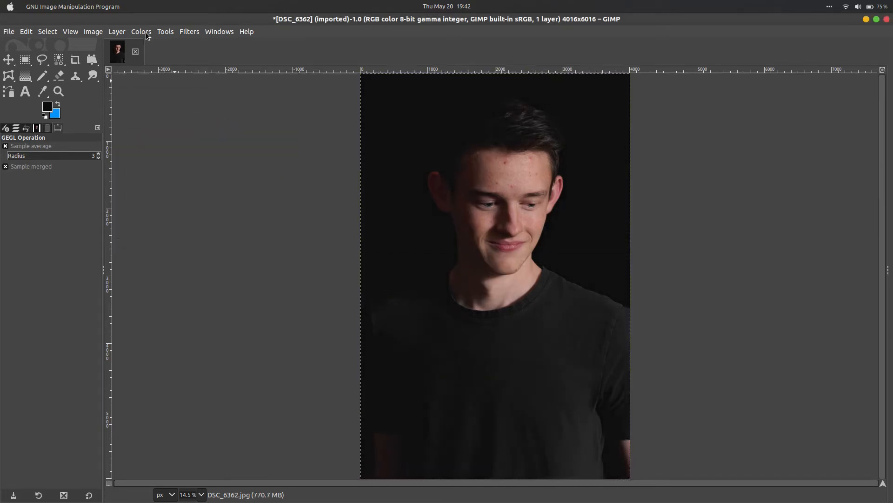
Apply Shadows-Highlights with shadows about -30.7 and highlights about -53, testing the white point at 10 before pulling it back.
left_click(142, 32)
left_click(180, 111)
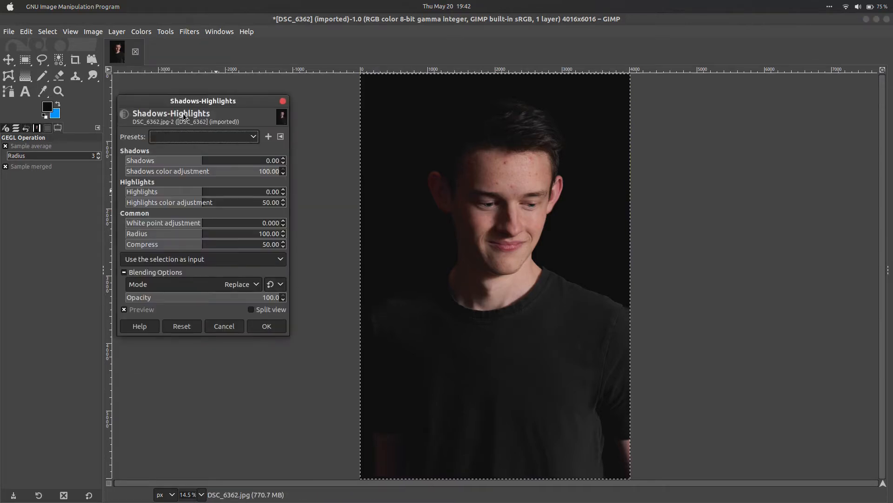
left_click(211, 160)
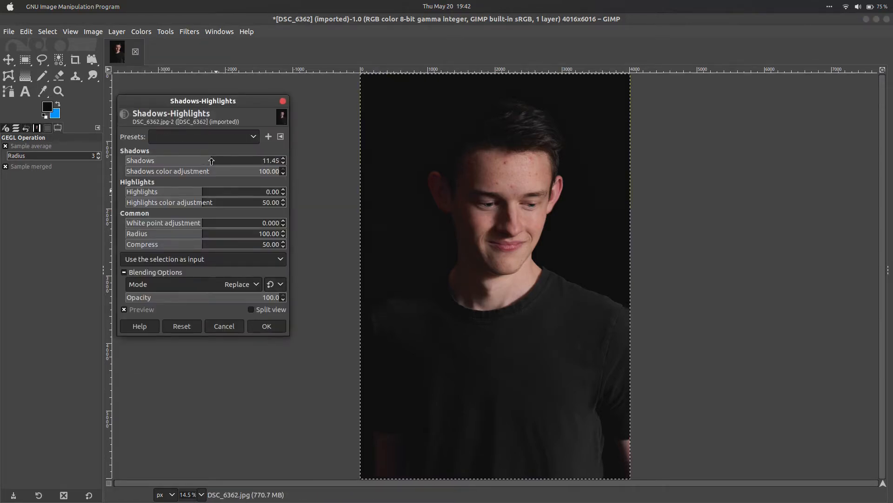
left_click_drag(211, 160, 179, 165)
left_click_drag(204, 192, 162, 192)
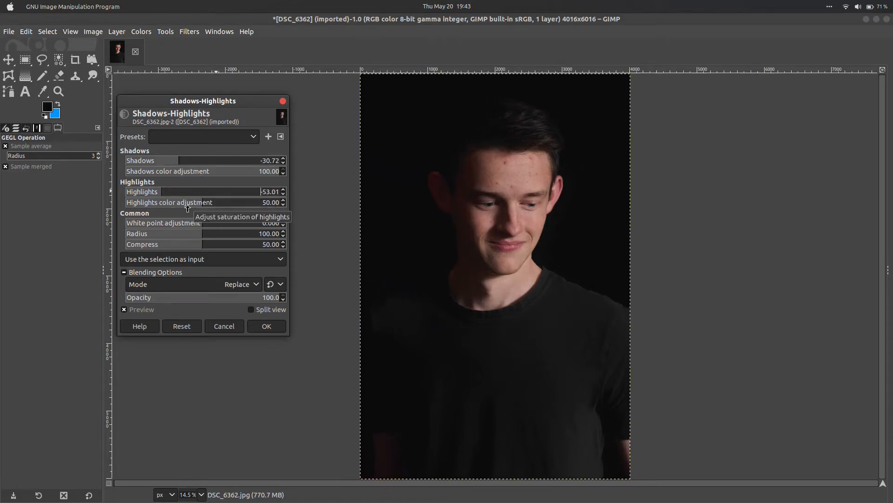
left_click_drag(187, 222, 687, 223)
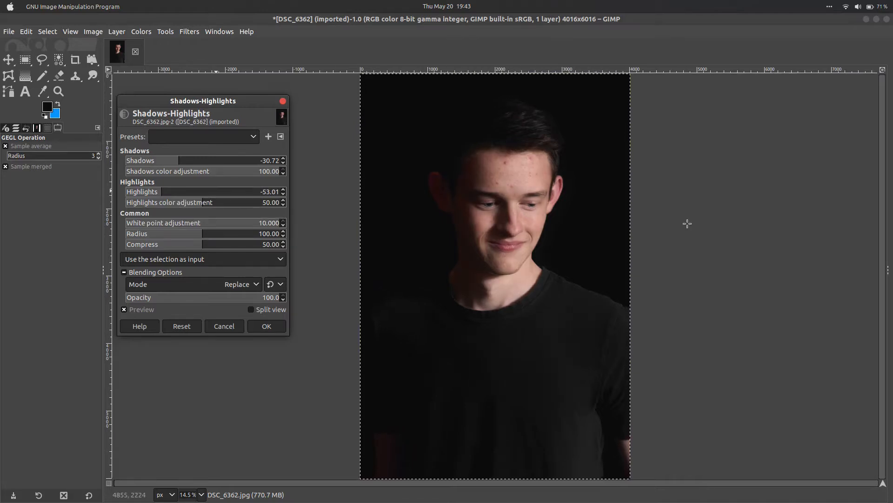
left_click_drag(262, 224, 196, 238)
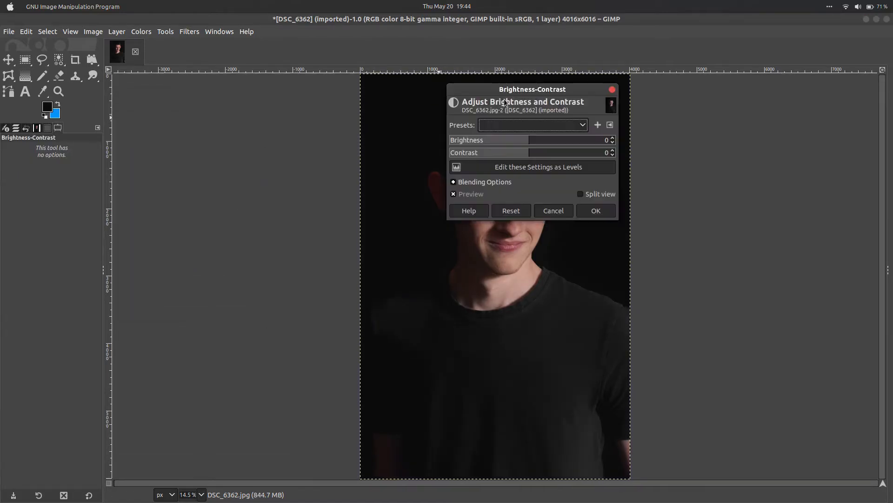
Reset the Brightness-Contrast values, nudge brightness and contrast in small increments, and apply the adjustment.
left_click_drag(527, 89, 233, 134)
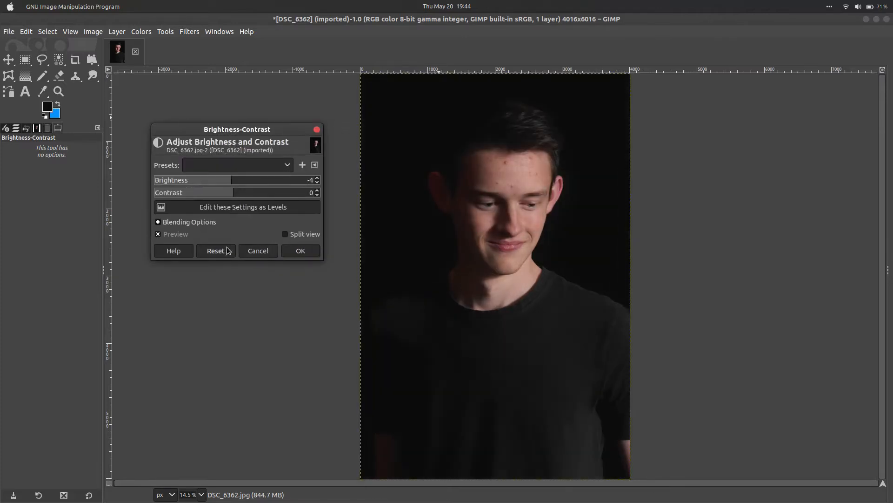
left_click(227, 251)
left_click(317, 177)
left_click(317, 178)
left_click(317, 195)
left_click(317, 194)
left_click(301, 250)
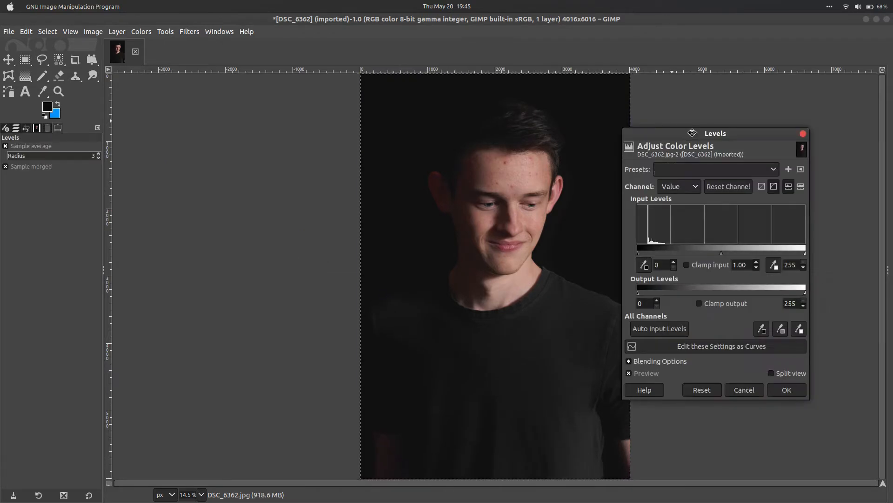
Adjust the Value levels to input range 4 to 250, gamma 0.92 and output range about 2 to 249.
left_click_drag(697, 134, 205, 97)
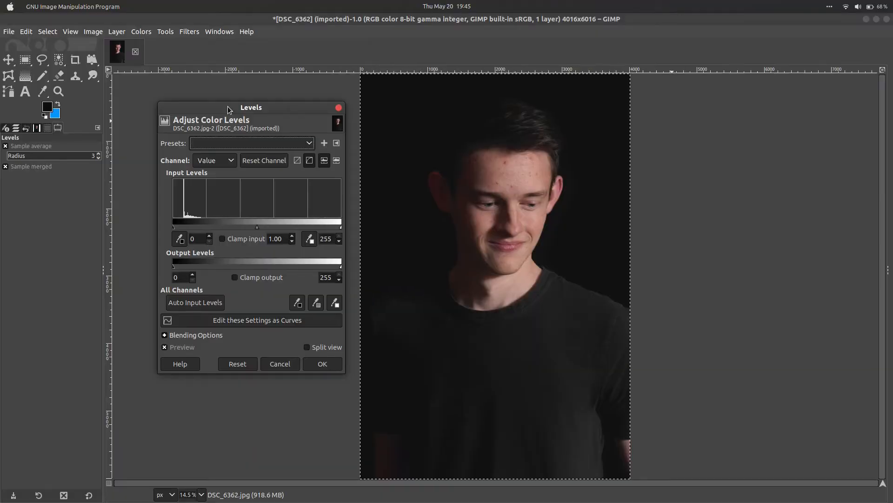
left_click_drag(341, 227, 337, 228)
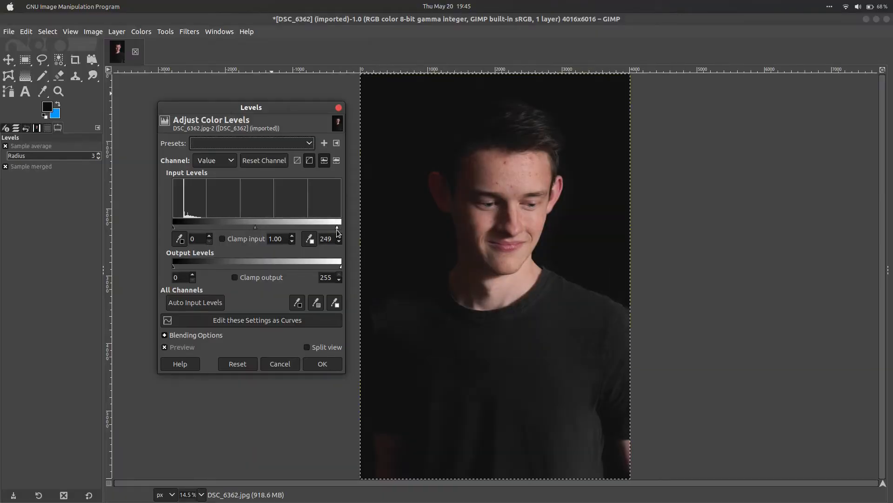
left_click_drag(173, 227, 176, 227)
mouse_move(258, 223)
left_mouse_down()
mouse_move(247, 224)
mouse_move(260, 224)
left_mouse_up()
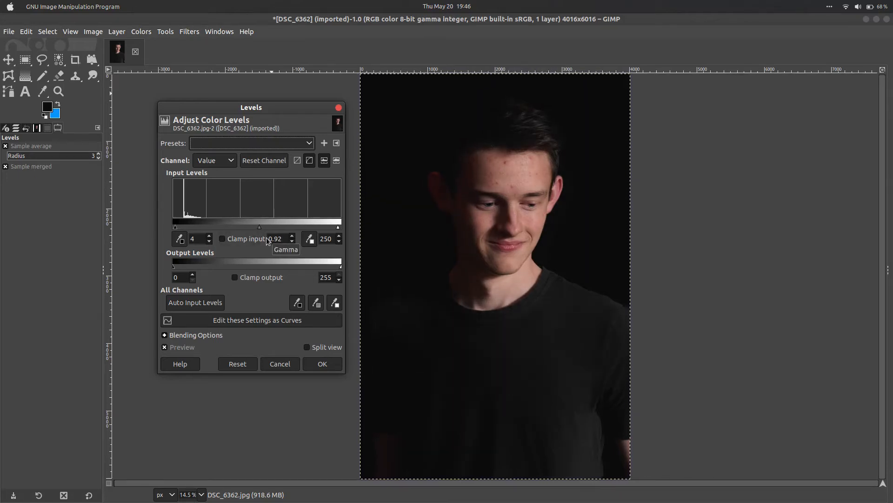
left_click_drag(341, 266, 338, 267)
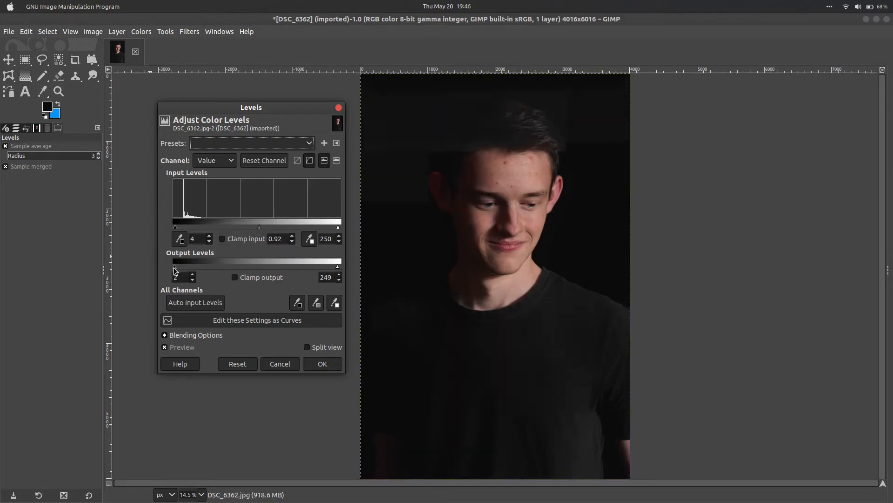
Apply a Value curve that lifts the midpoint from 128 to 132, lowers the white end to about 247 and raises black to about 6.
left_click(141, 31)
left_click(177, 149)
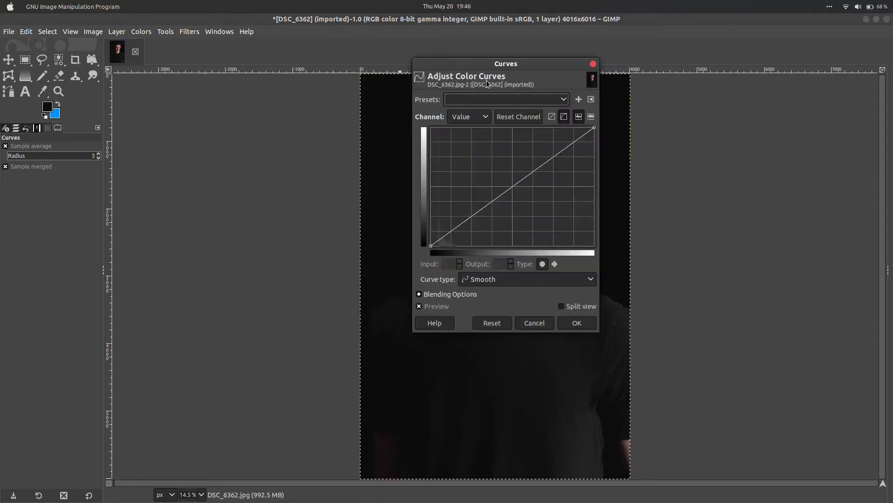
left_click_drag(420, 84, 160, 138)
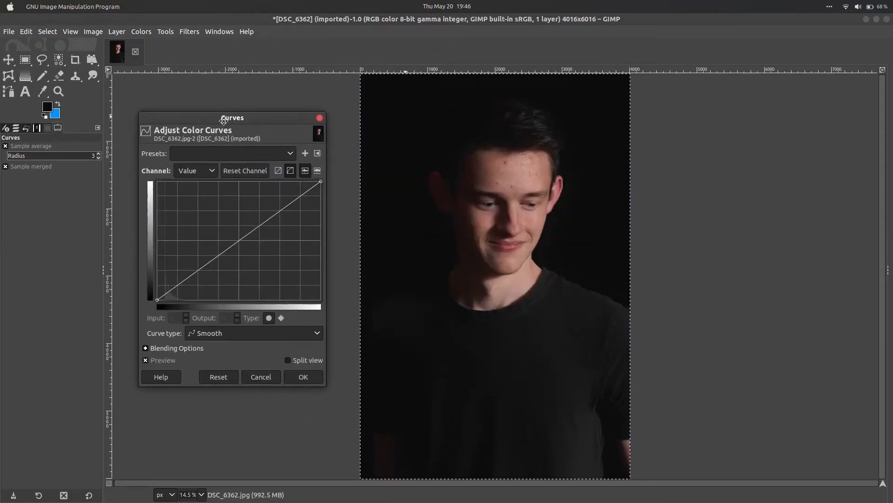
left_click(239, 241)
left_click_drag(239, 242, 240, 238)
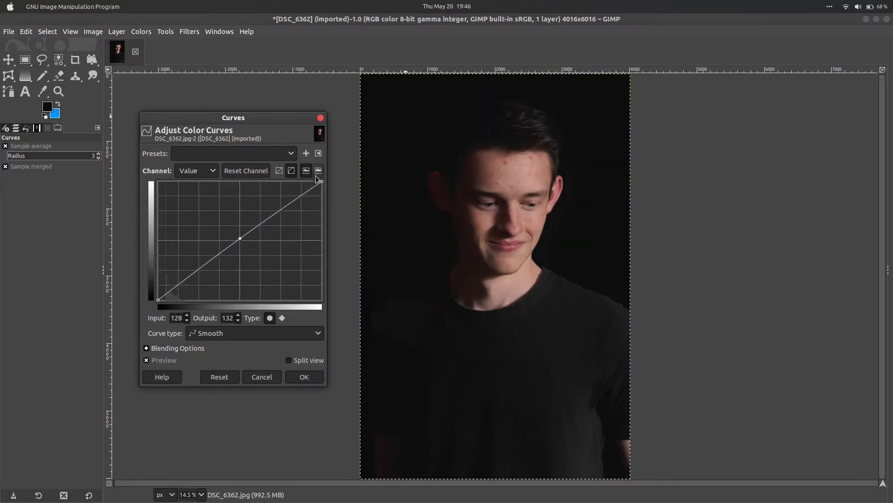
left_click_drag(321, 182, 376, 185)
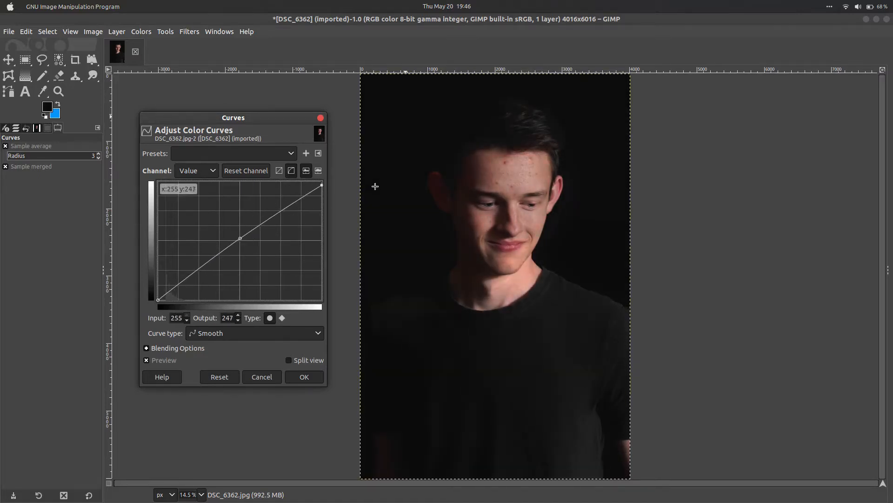
mouse_move(157, 300)
left_mouse_down()
mouse_move(164, 324)
mouse_move(157, 298)
left_mouse_up()
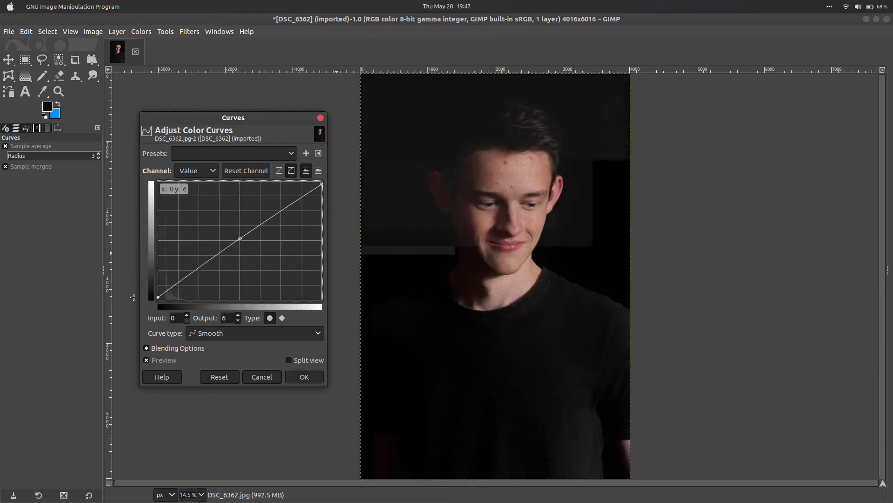
left_click(305, 378)
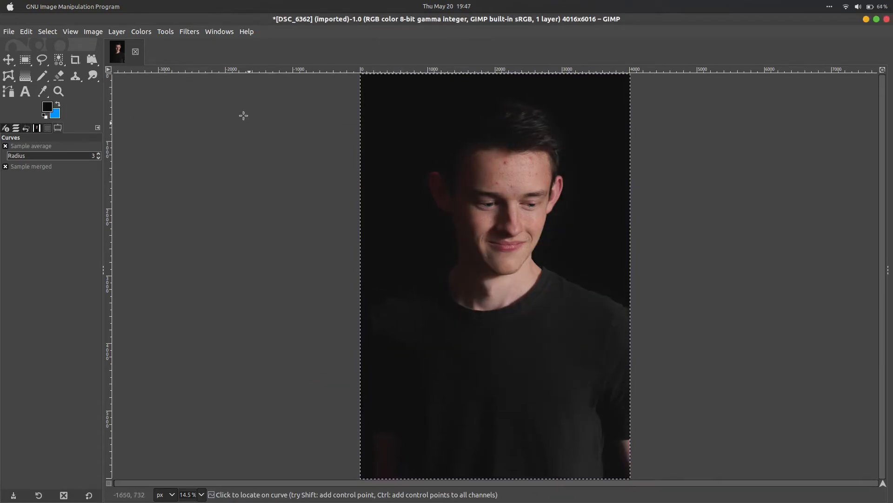
Start a Vignette filter with a radius of about 1.892 and move its center near the chin, at about X 0.589, Y 0.471.
left_click(190, 32)
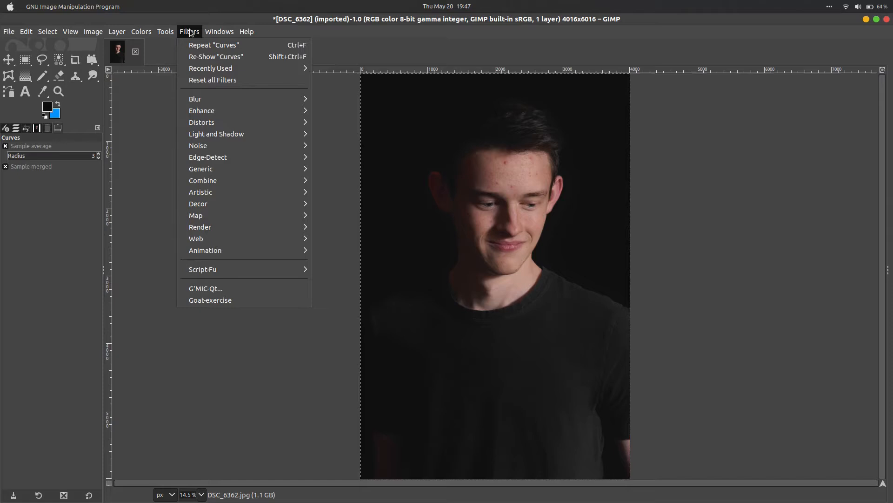
mouse_move(217, 133)
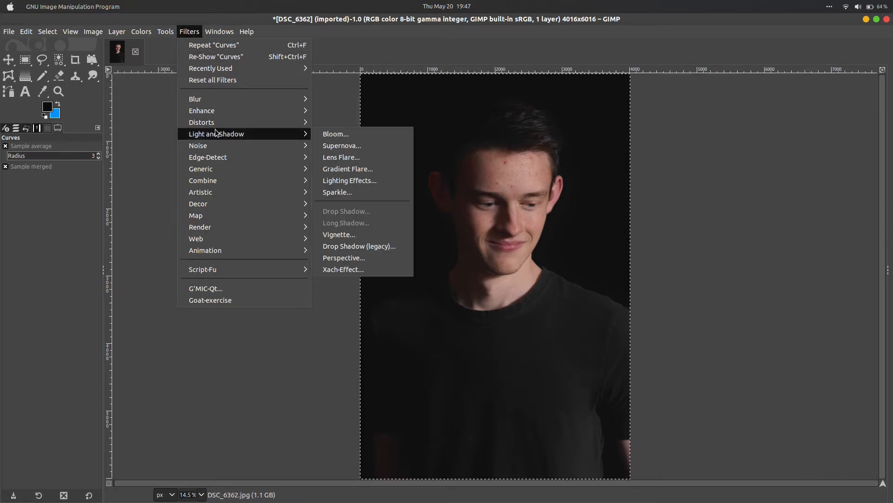
left_click(339, 234)
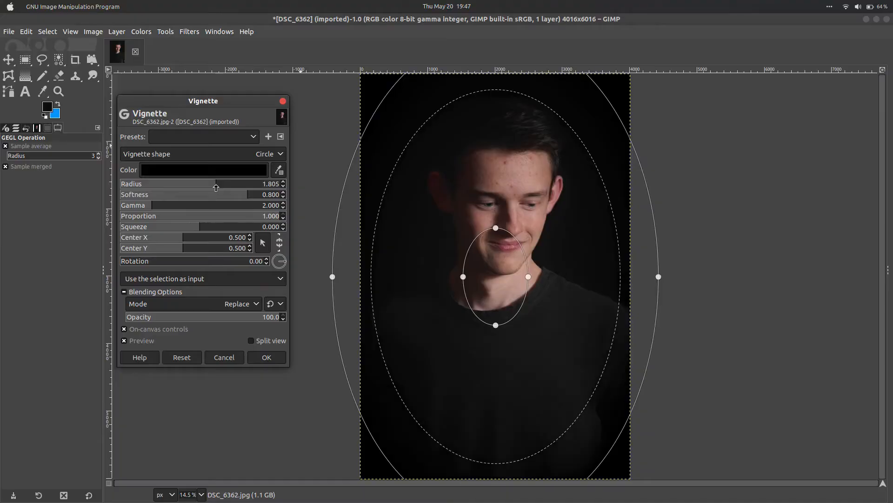
mouse_move(215, 187)
left_mouse_down()
mouse_move(228, 187)
mouse_move(221, 183)
left_mouse_up()
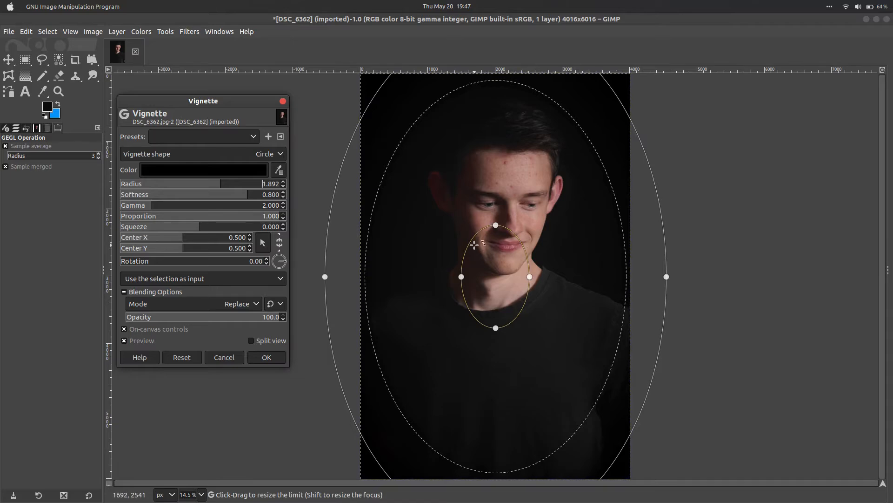
left_click_drag(487, 263, 584, 406)
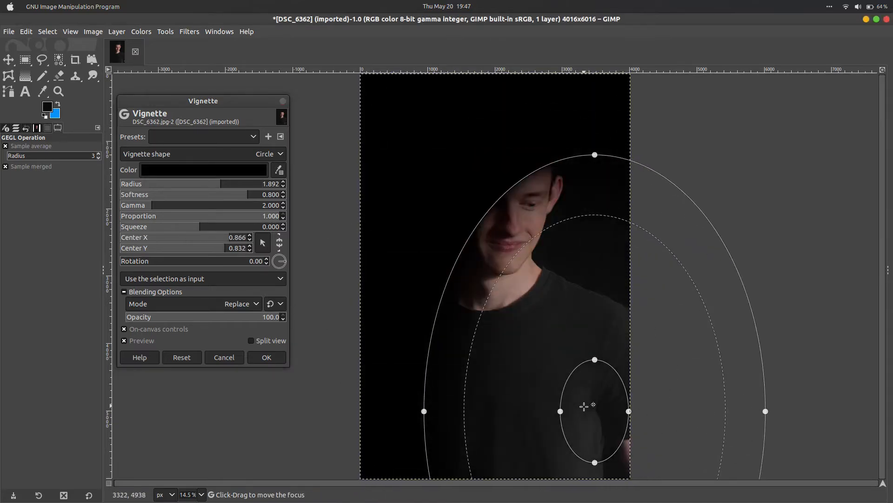
left_click_drag(585, 406, 509, 260)
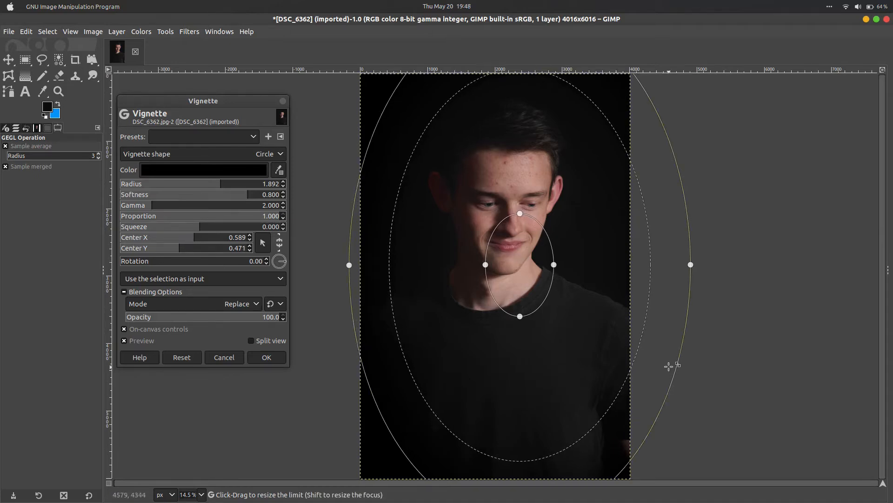
Reshape the vignette to radius about 1.694 and squeeze about 0.061, shift its center to about X 0.581, Y 0.452, and apply it.
left_click_drag(690, 264, 687, 263)
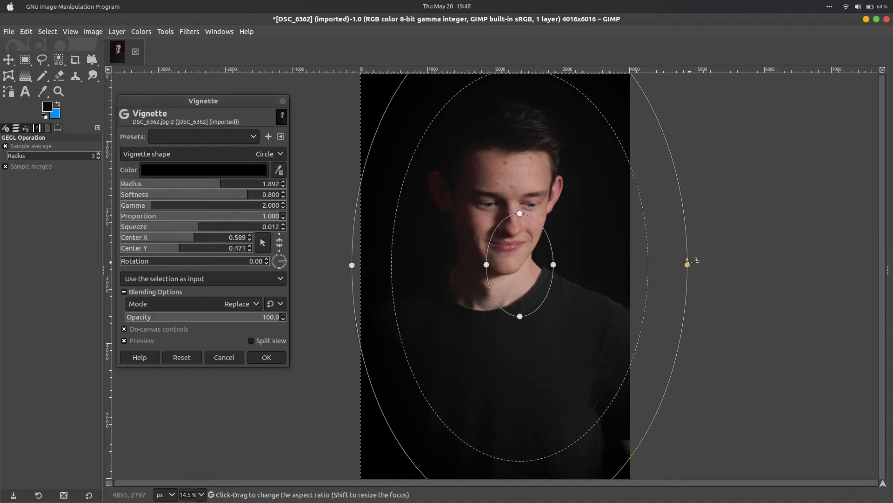
left_click_drag(520, 316, 520, 309)
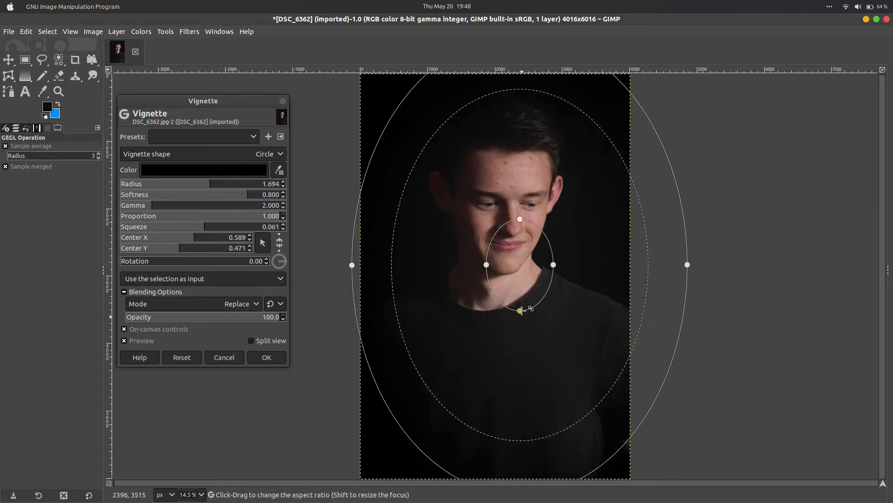
left_click_drag(518, 263, 516, 255)
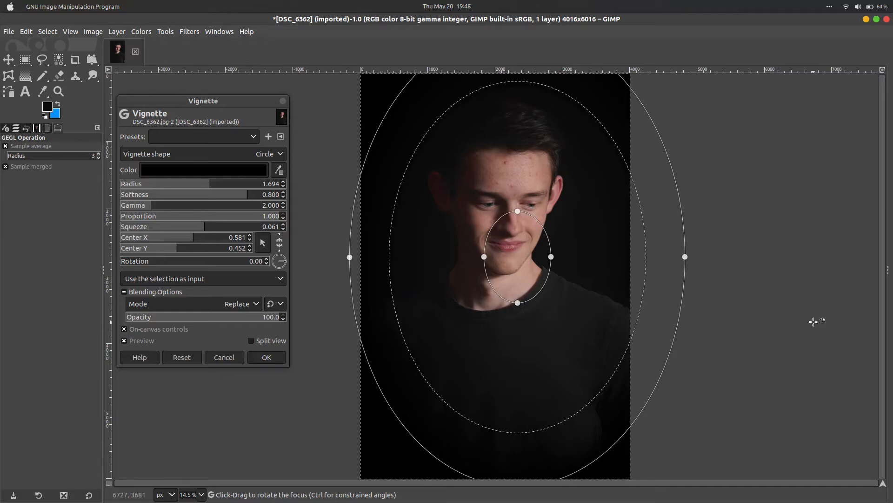
key("Return")
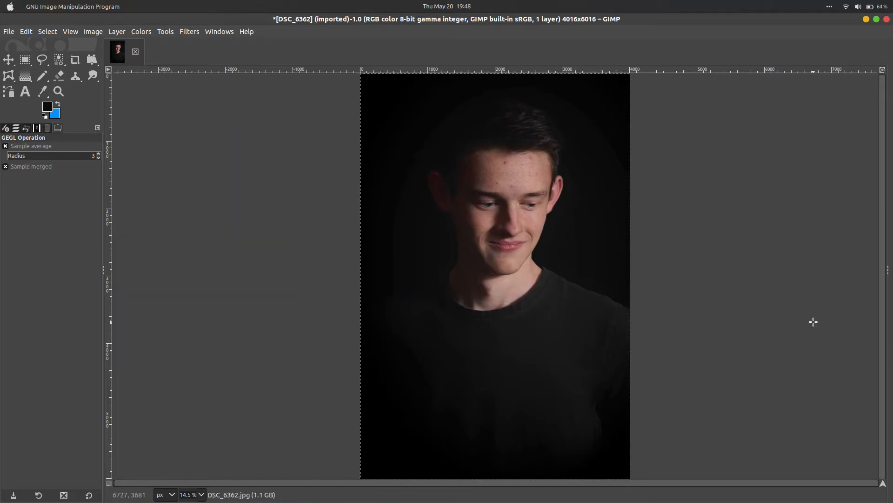